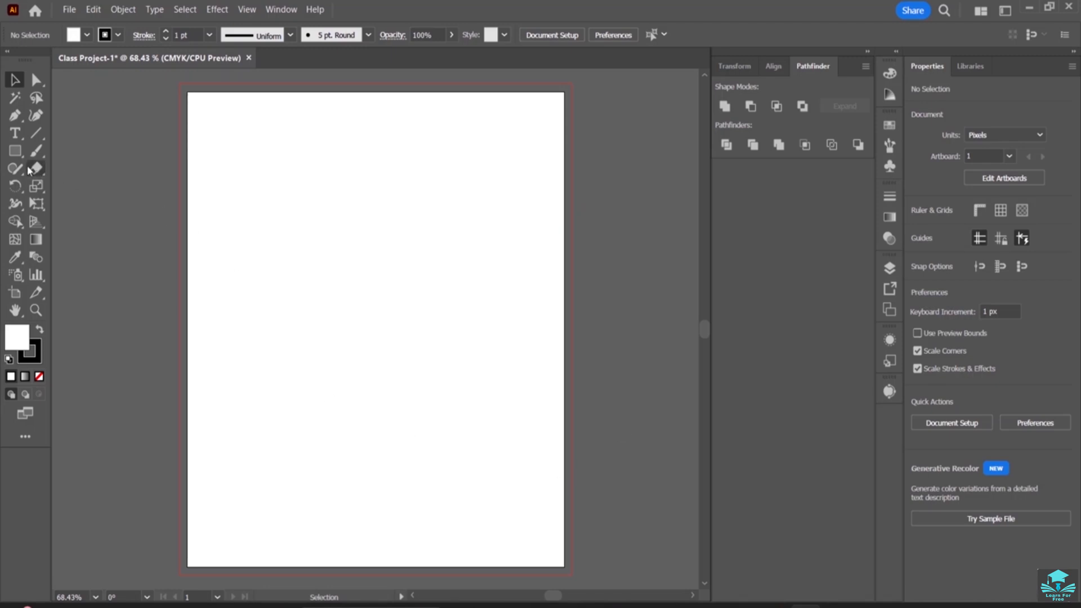
Add the point text "ACHIEVE" near the upper part of the artboard, replacing the placeholder text
{"action": "left_click", "coordinate": [15, 131]}
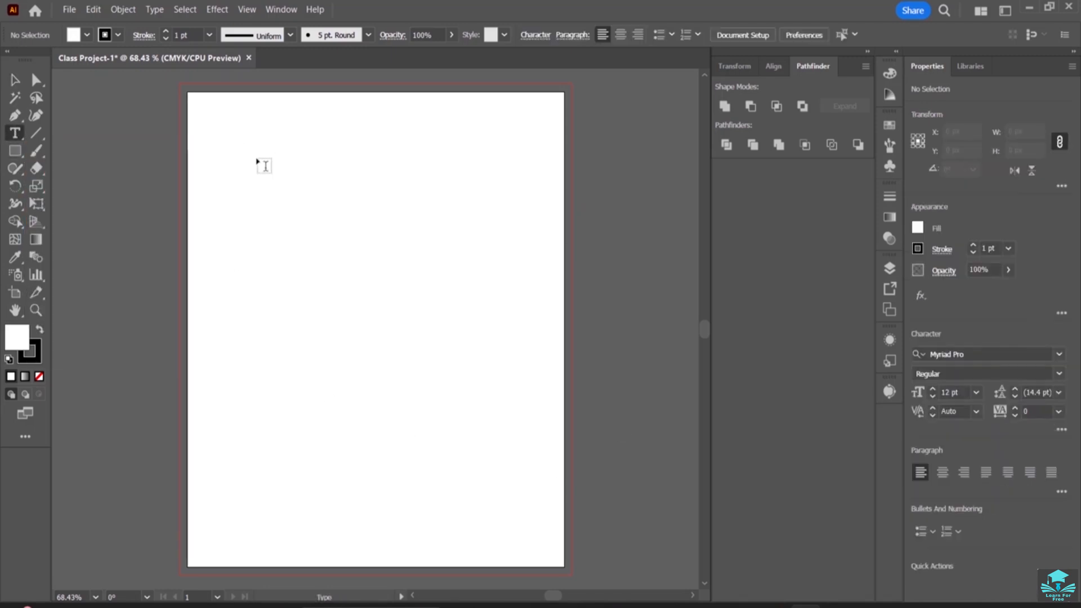
{"action": "left_click", "coordinate": [253, 163]}
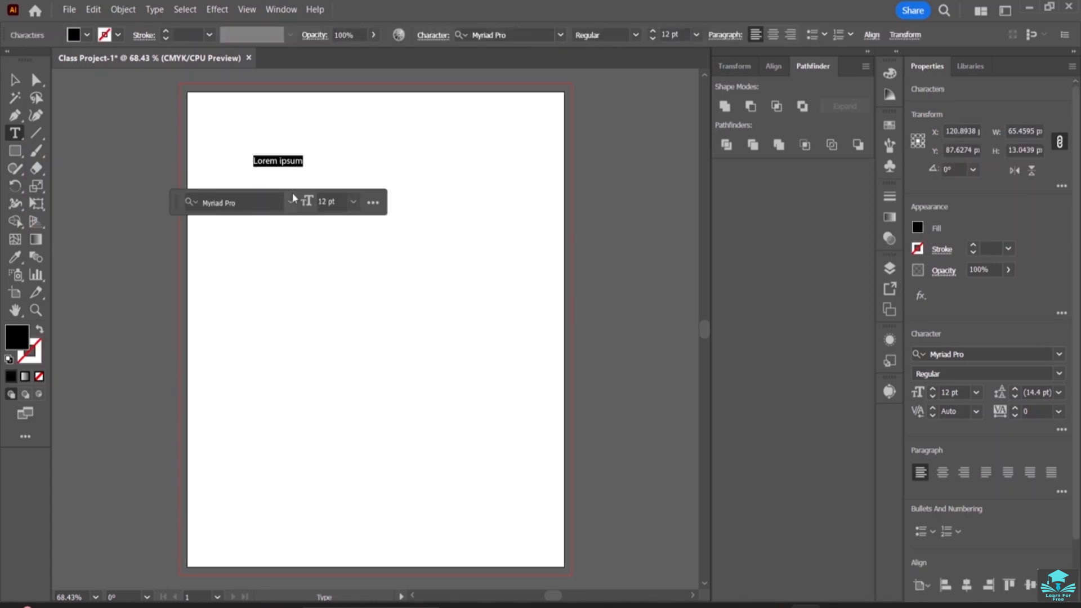
{"action": "key", "text": "BackSpace"}
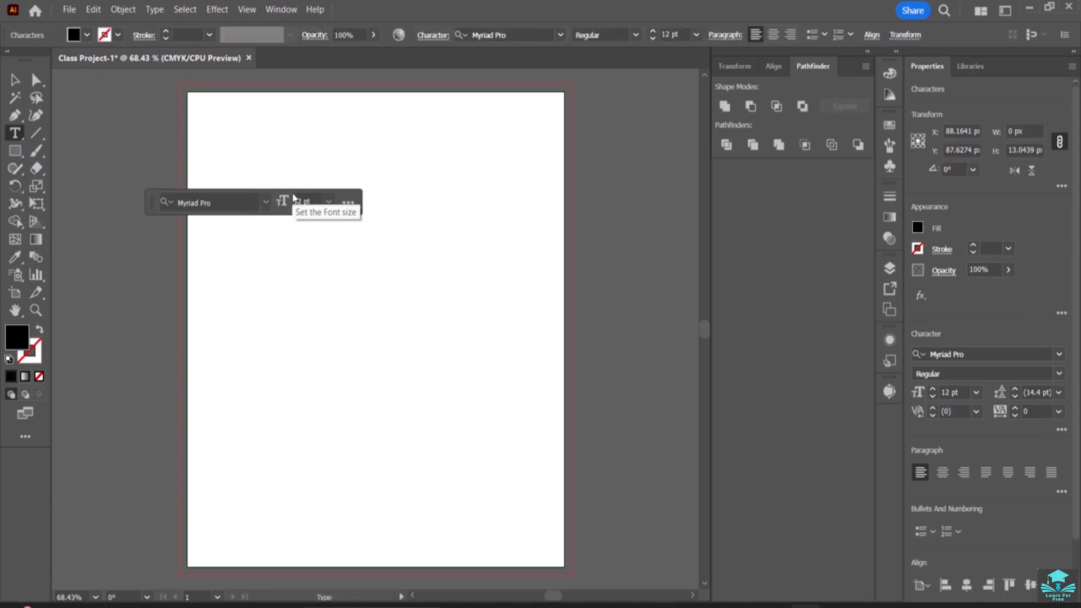
{"action": "type", "text": "ACHIEVE"}
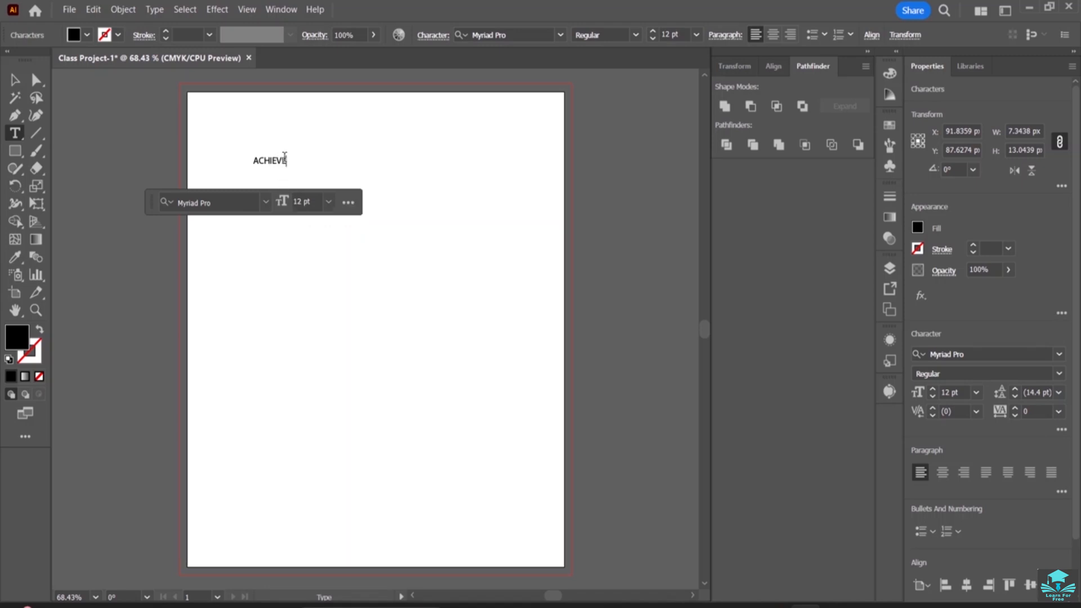
Set the font size of the whole word ACHIEVE to 52 pt
{"action": "left_click_drag", "start_coordinate": [286, 159], "coordinate": [251, 160]}
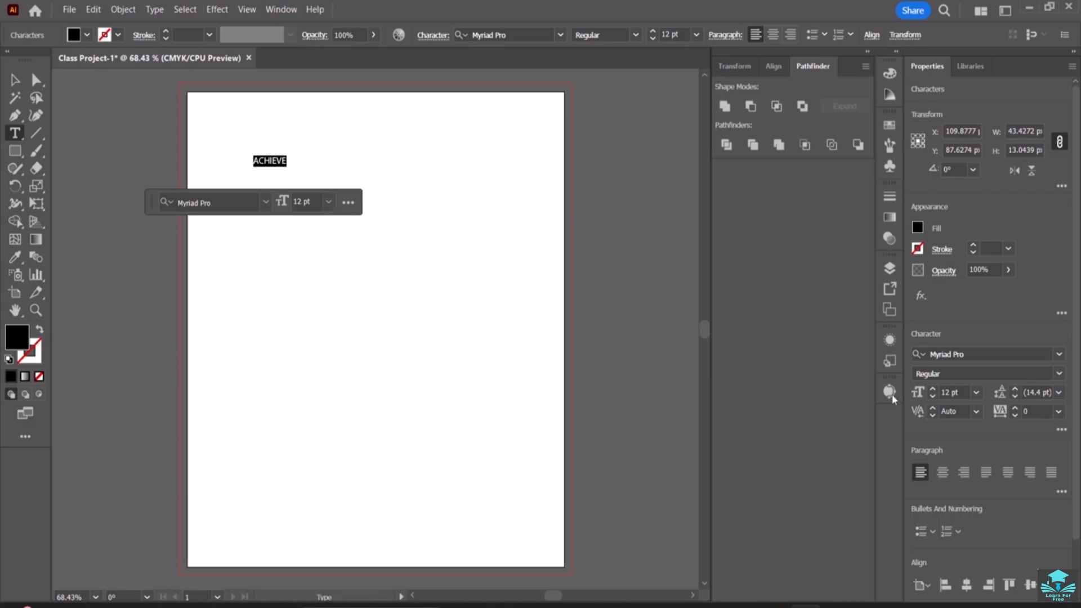
{"action": "left_click", "coordinate": [933, 390]}
{"action": "left_click", "coordinate": [932, 390]}
{"action": "left_click", "coordinate": [932, 390]}
{"action": "left_click", "coordinate": [932, 390]}
{"action": "left_click", "coordinate": [933, 391]}
{"action": "left_click", "coordinate": [932, 390]}
{"action": "left_click", "coordinate": [932, 390]}
{"action": "left_click", "coordinate": [933, 391]}
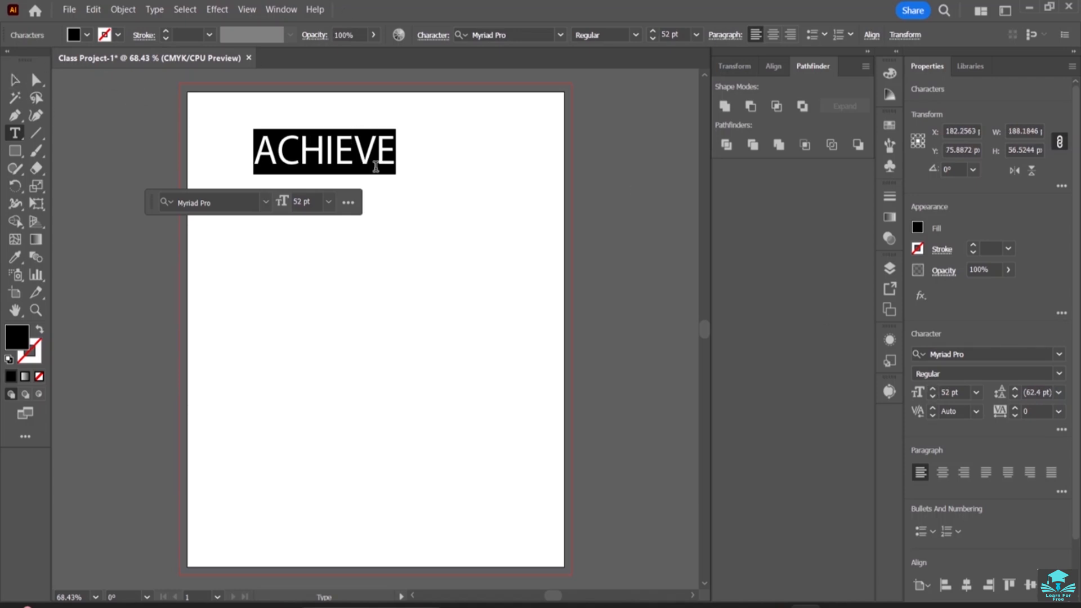
{"action": "left_click_drag", "start_coordinate": [388, 176], "coordinate": [425, 223]}
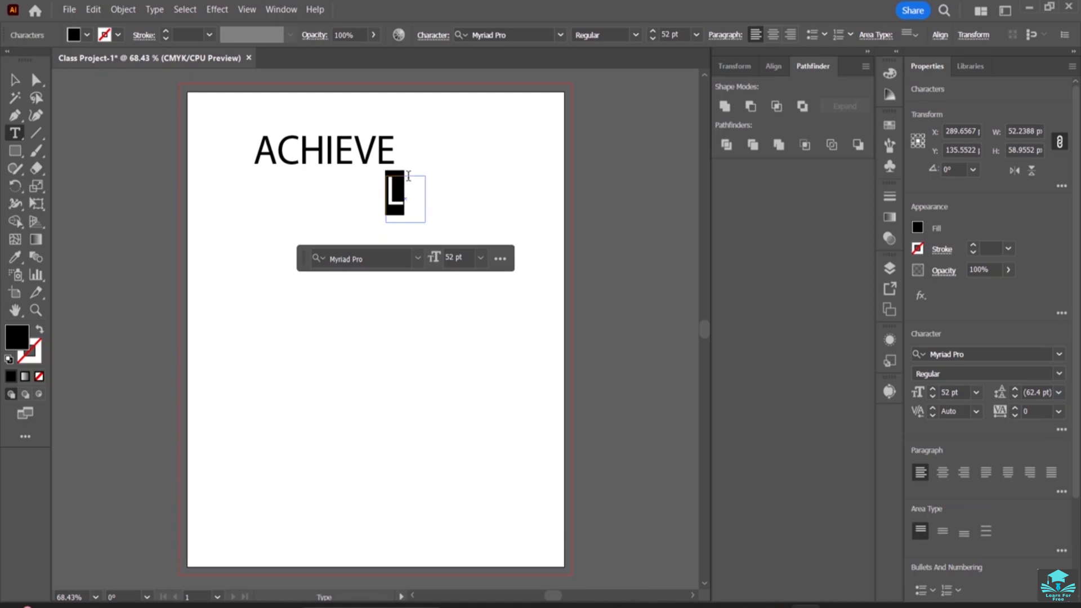
{"action": "key", "text": "BackSpace"}
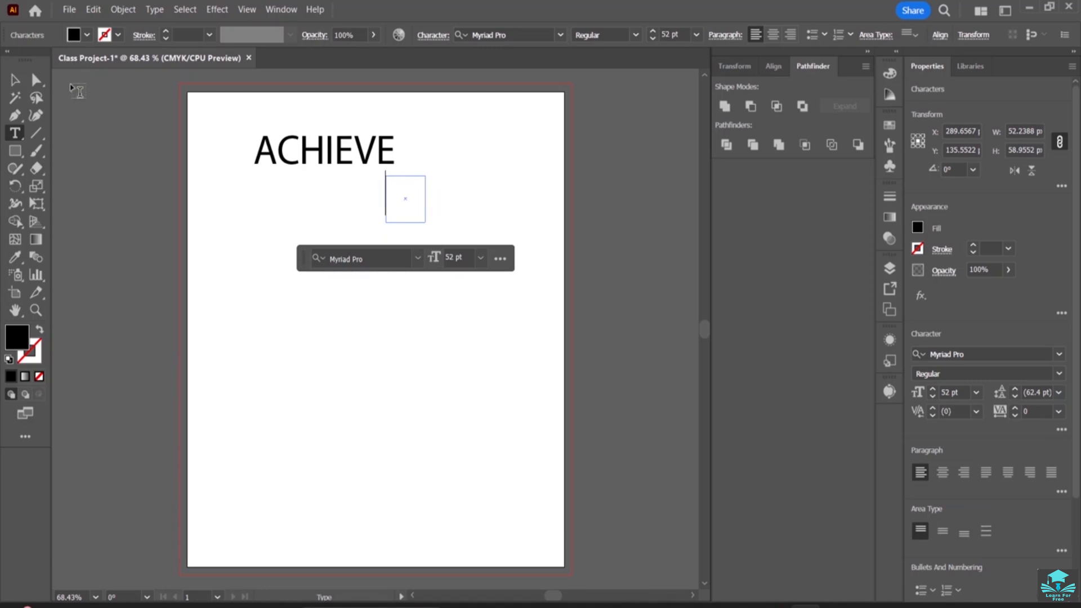
{"action": "key", "text": "Escape"}
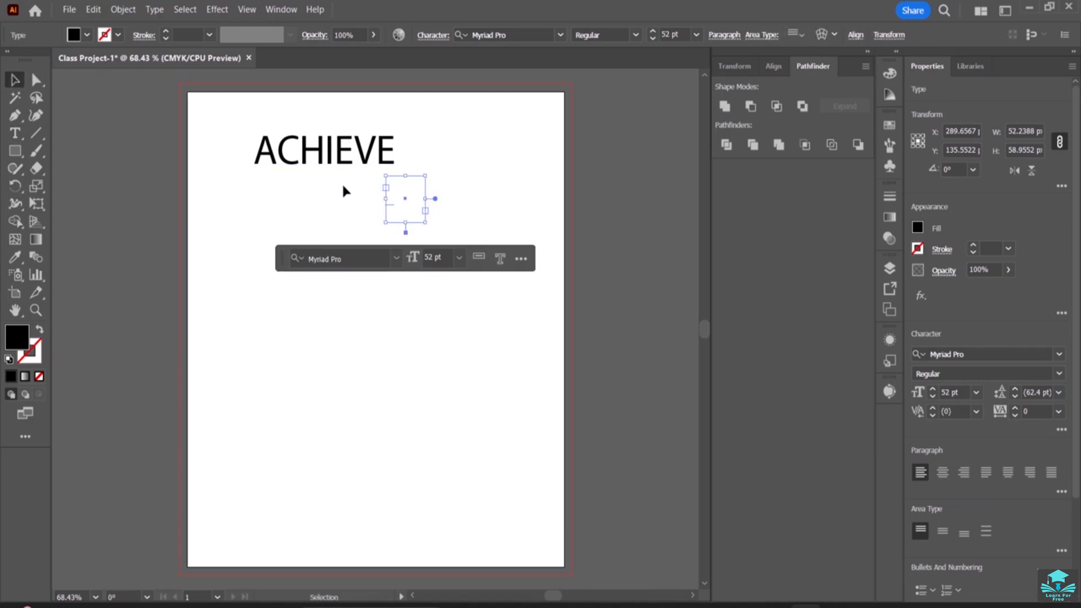
{"action": "left_click", "coordinate": [415, 229]}
Move the ACHIEVE text down towards the middle of the artboard and change its font to ROG Fonts
{"action": "left_click_drag", "start_coordinate": [332, 164], "coordinate": [362, 314]}
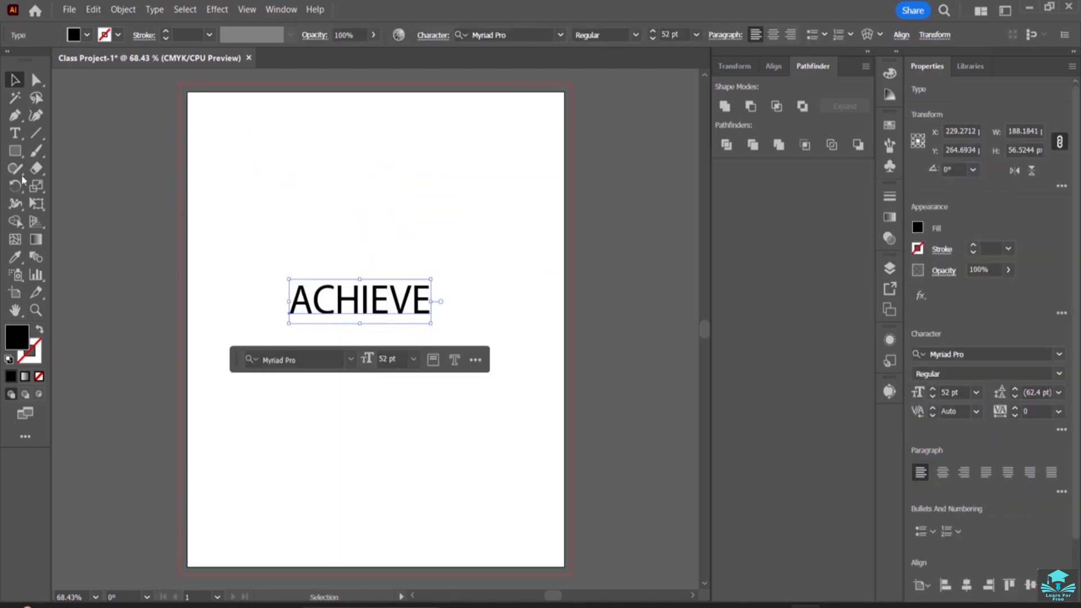
{"action": "left_click", "coordinate": [16, 134]}
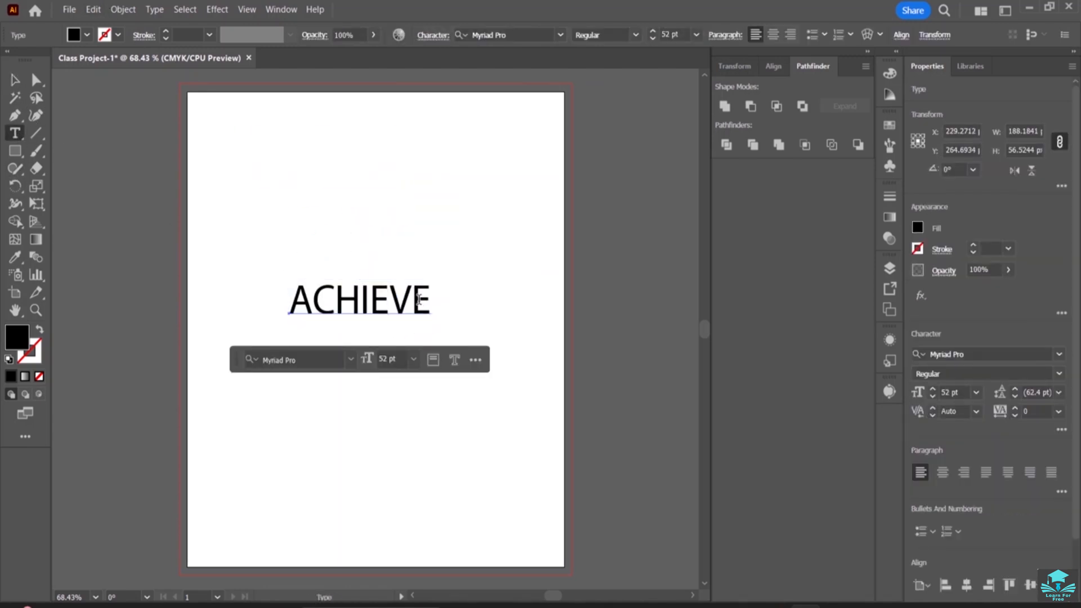
{"action": "left_click_drag", "start_coordinate": [429, 300], "coordinate": [288, 299]}
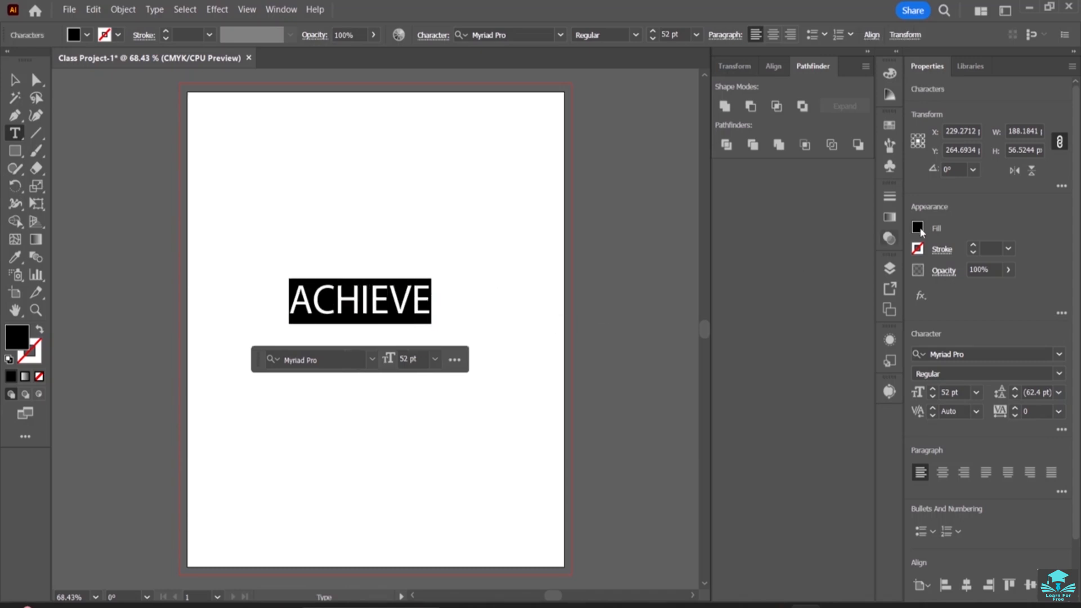
{"action": "left_click", "coordinate": [1059, 354]}
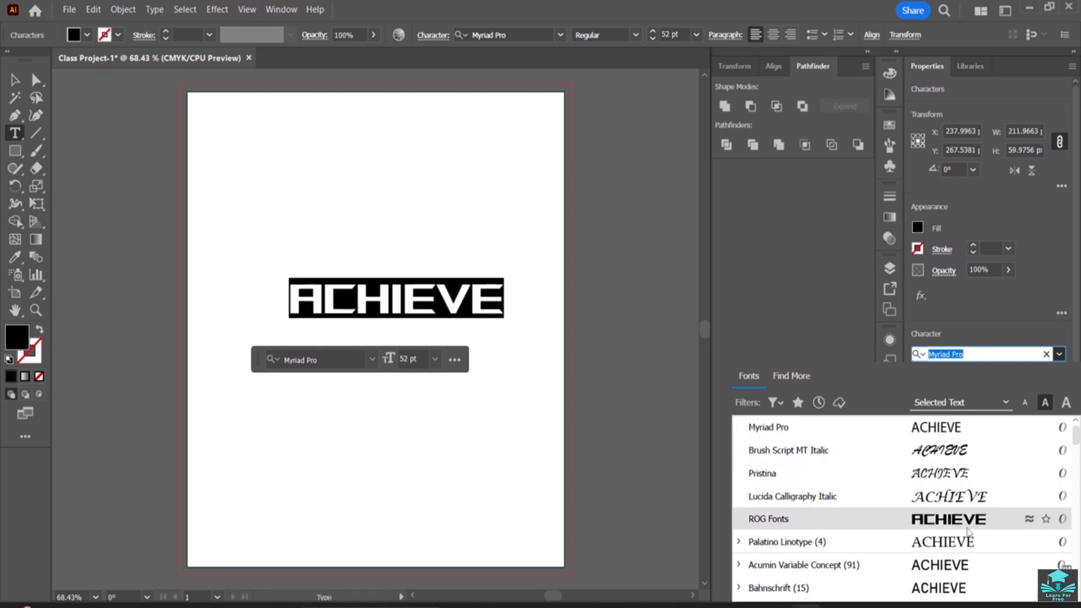
{"action": "scroll", "coordinate": [967, 523], "scroll_direction": "down", "scroll_amount": 1}
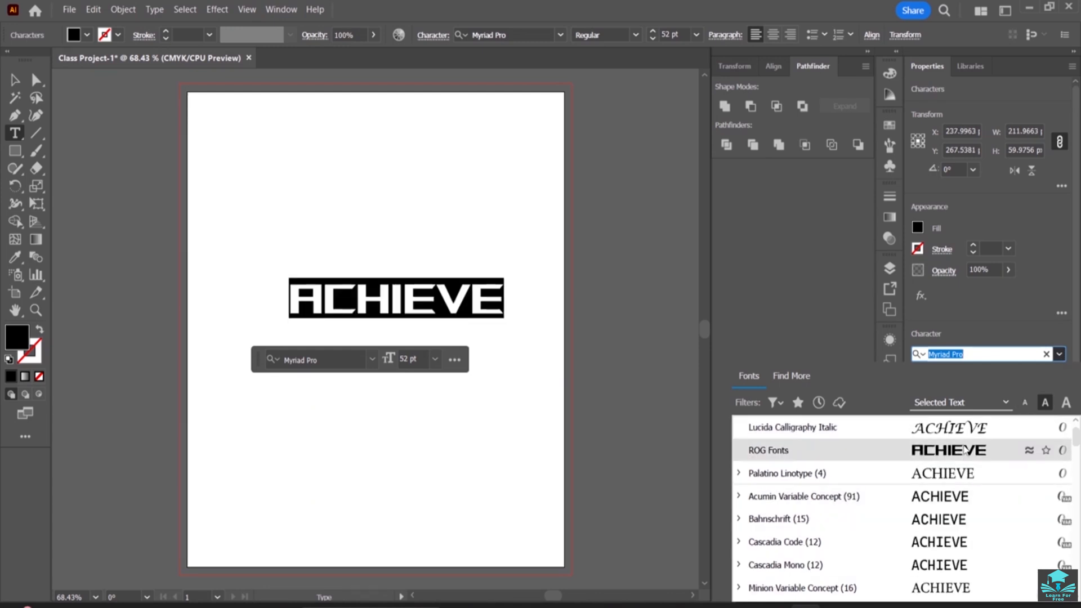
{"action": "left_click", "coordinate": [965, 450]}
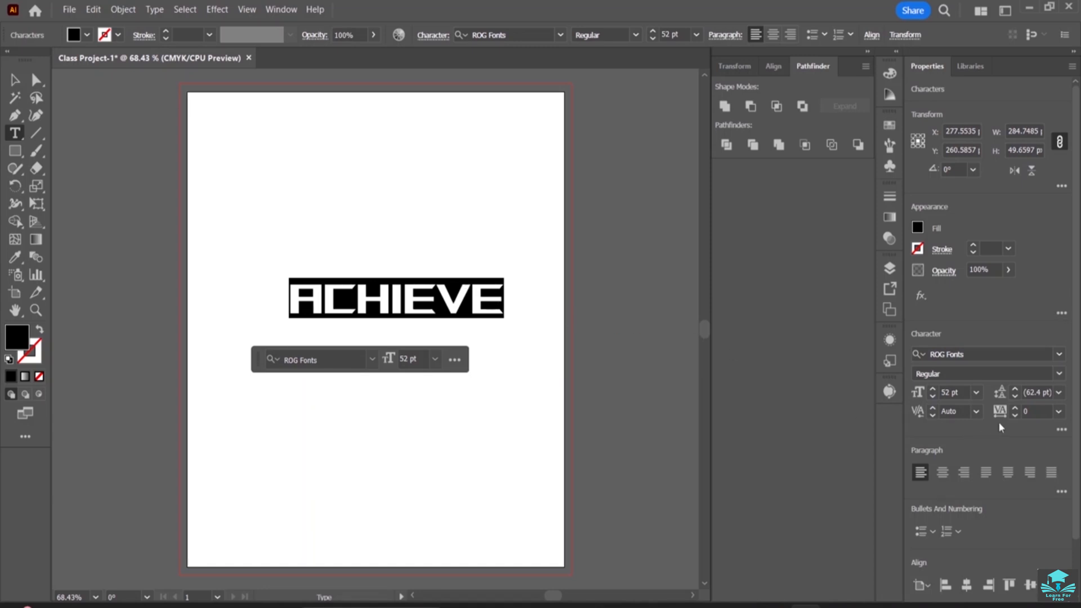
Increase the tracking of the ACHIEVE text to 15
{"action": "left_click", "coordinate": [1015, 408]}
{"action": "left_click", "coordinate": [1015, 408]}
{"action": "left_click", "coordinate": [1015, 408]}
{"action": "left_click", "coordinate": [1014, 408]}
{"action": "left_click", "coordinate": [1015, 409]}
{"action": "left_click", "coordinate": [1015, 408]}
{"action": "left_click", "coordinate": [1015, 408]}
{"action": "left_click", "coordinate": [1015, 408]}
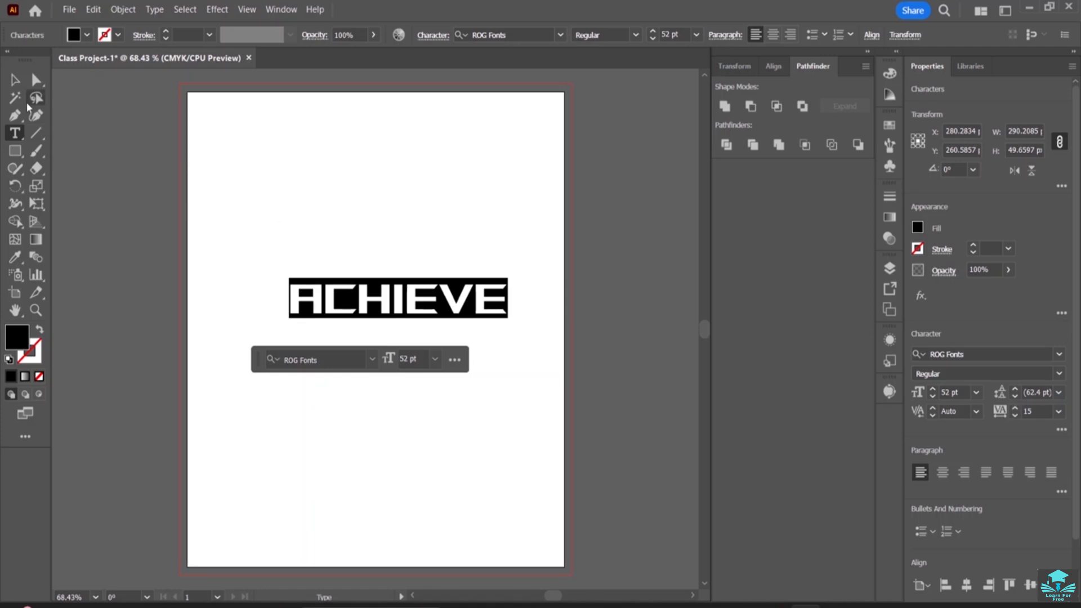
Shift the ACHIEVE text sideways so it sits roughly centred across the artboard, and deselect it
{"action": "left_click", "coordinate": [18, 87]}
{"action": "left_click_drag", "start_coordinate": [422, 312], "coordinate": [389, 314]}
{"action": "left_click", "coordinate": [432, 246]}
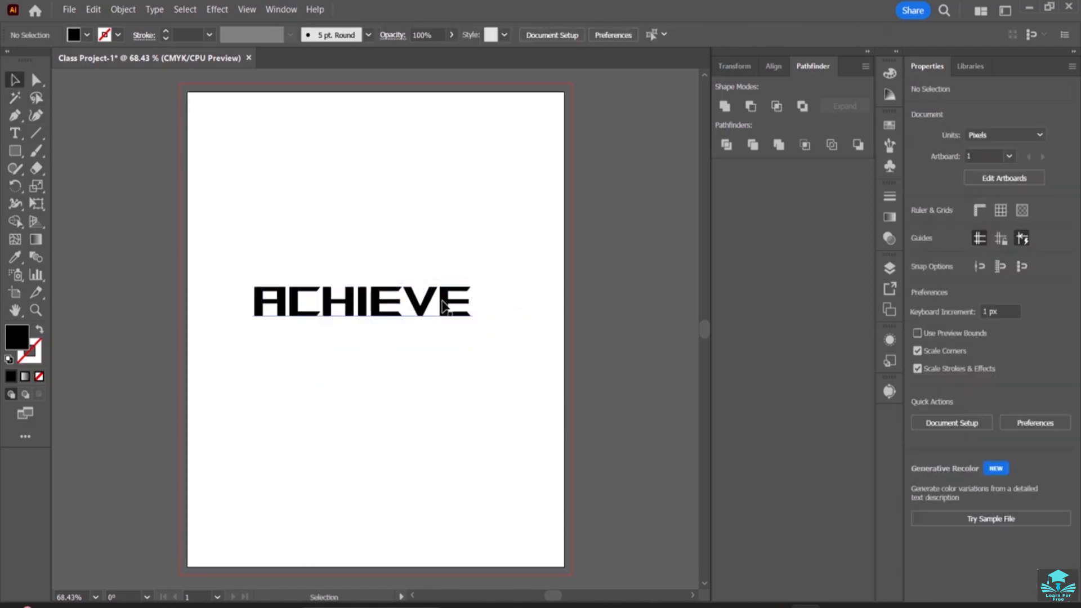
Select only the letter V inside the word ACHIEVE with the Type tool
{"action": "key", "text": "t"}
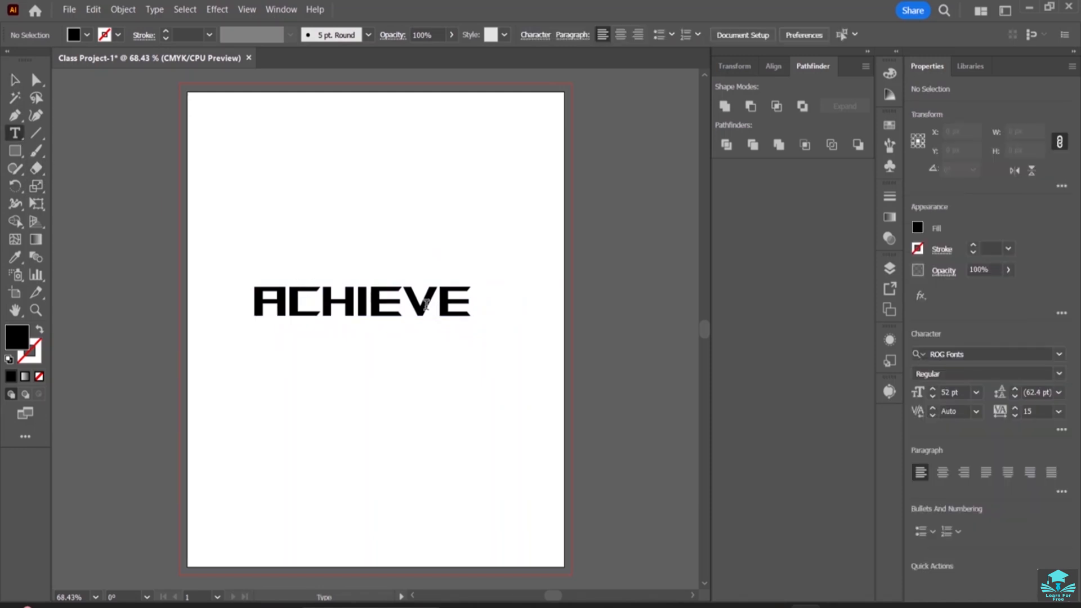
{"action": "left_click_drag", "start_coordinate": [437, 305], "coordinate": [415, 304]}
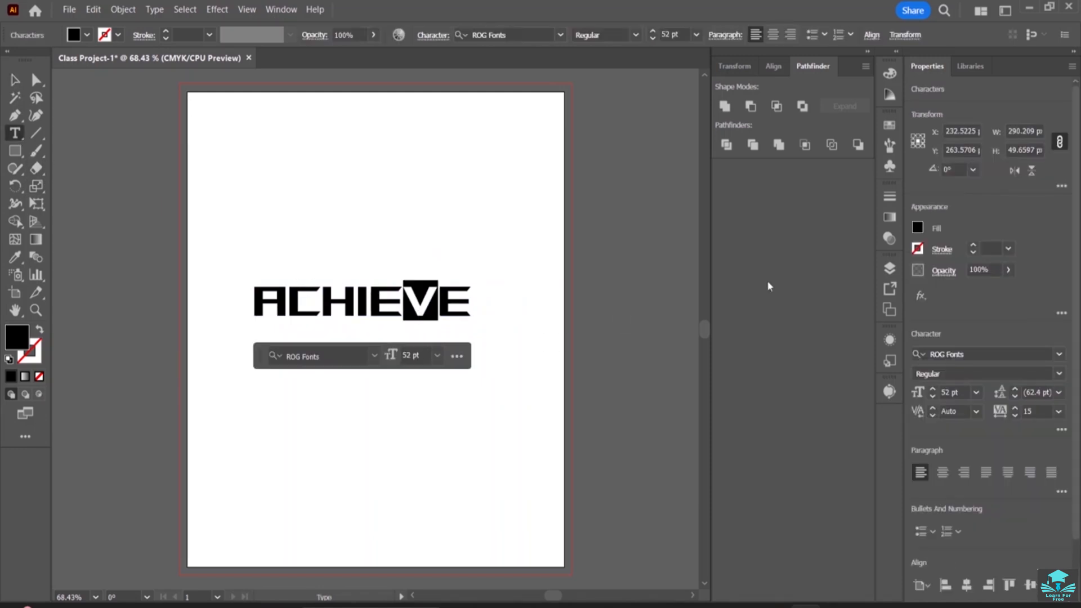
{"action": "left_click", "coordinate": [917, 227]}
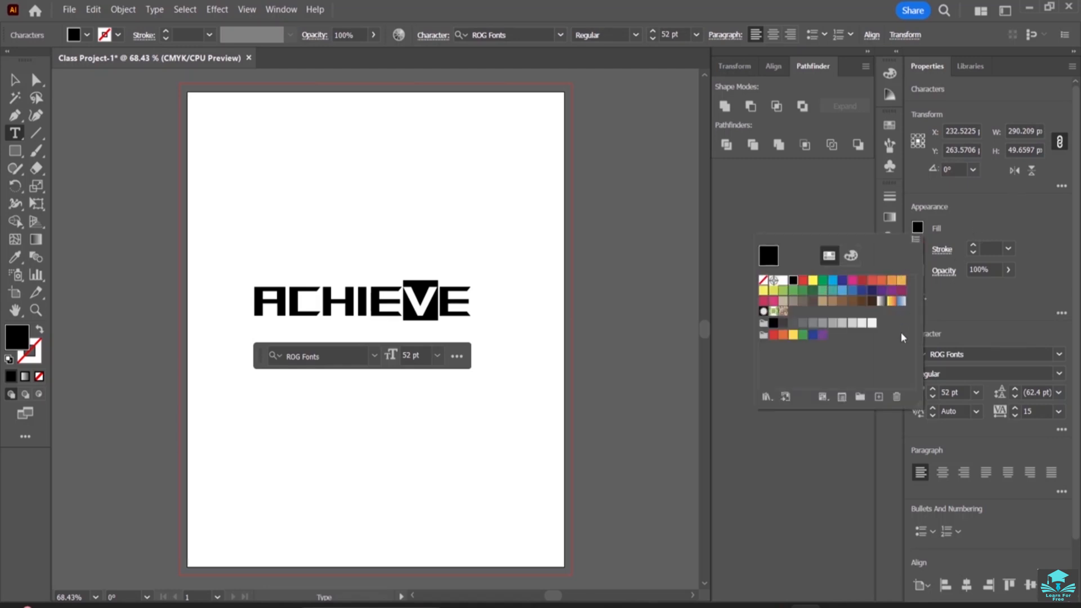
{"action": "left_click", "coordinate": [785, 226]}
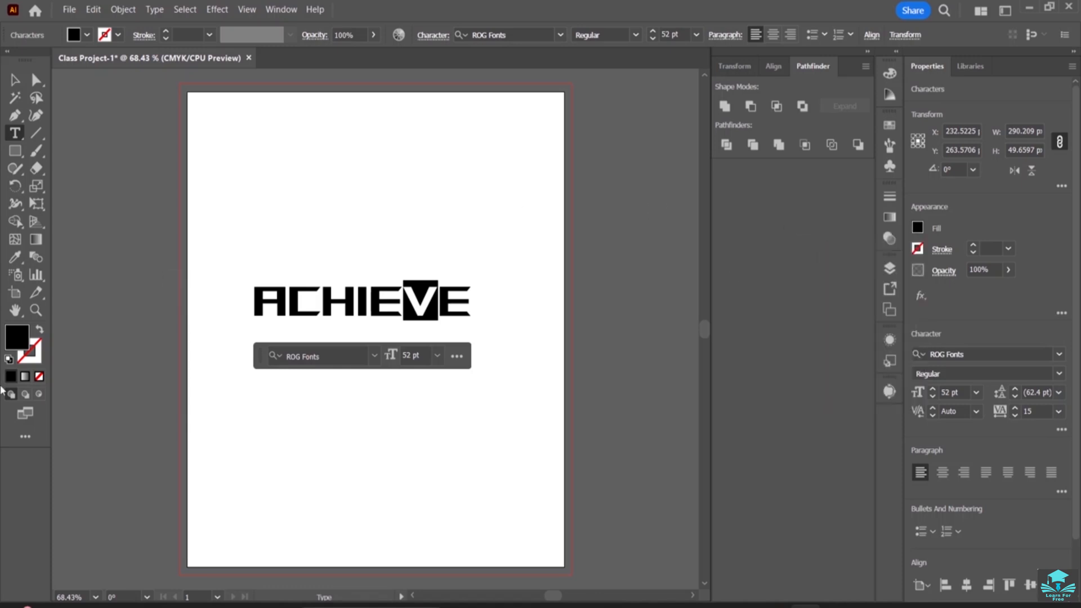
{"action": "double_click", "coordinate": [17, 337]}
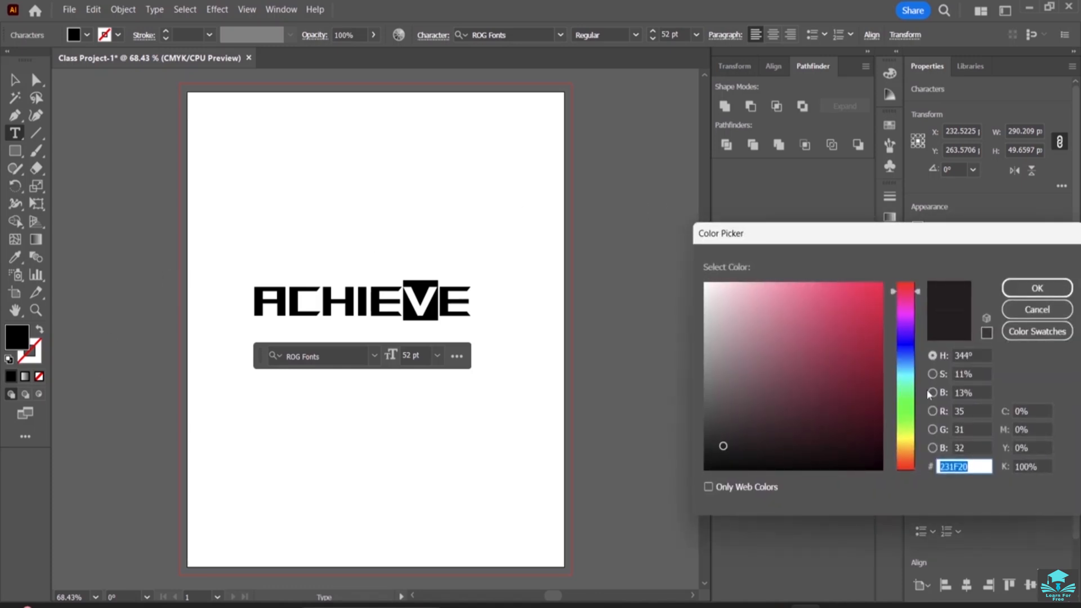
{"action": "left_click", "coordinate": [1037, 309]}
Fill the selected letter V with the dark teal #168C8C from Afternoon Theme 9 in the Adobe Color 2021 library
{"action": "left_click", "coordinate": [970, 65]}
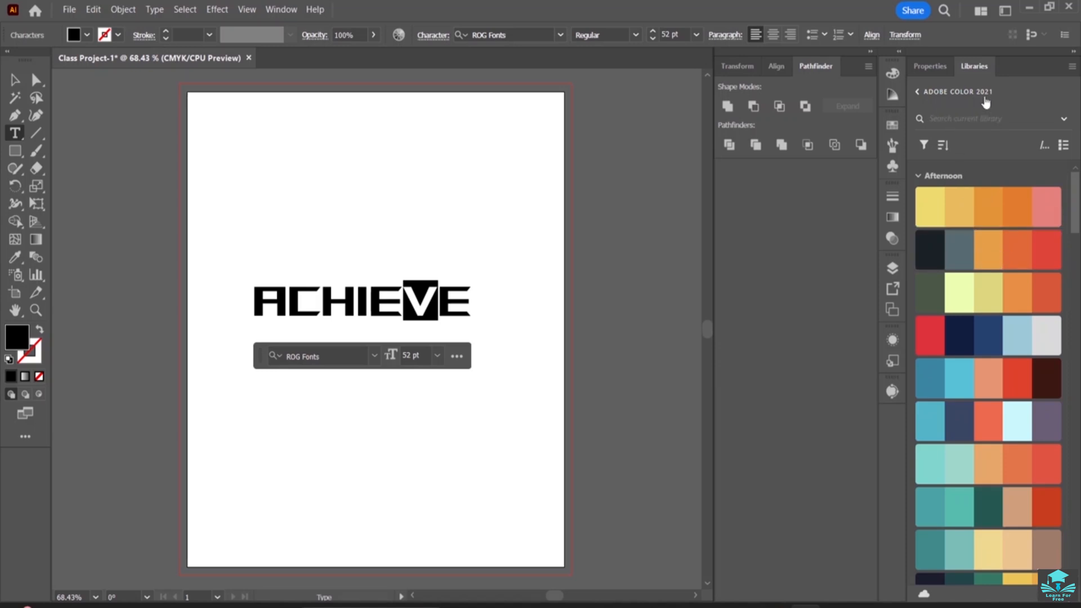
{"action": "scroll", "coordinate": [960, 260], "scroll_direction": "down", "scroll_amount": 5}
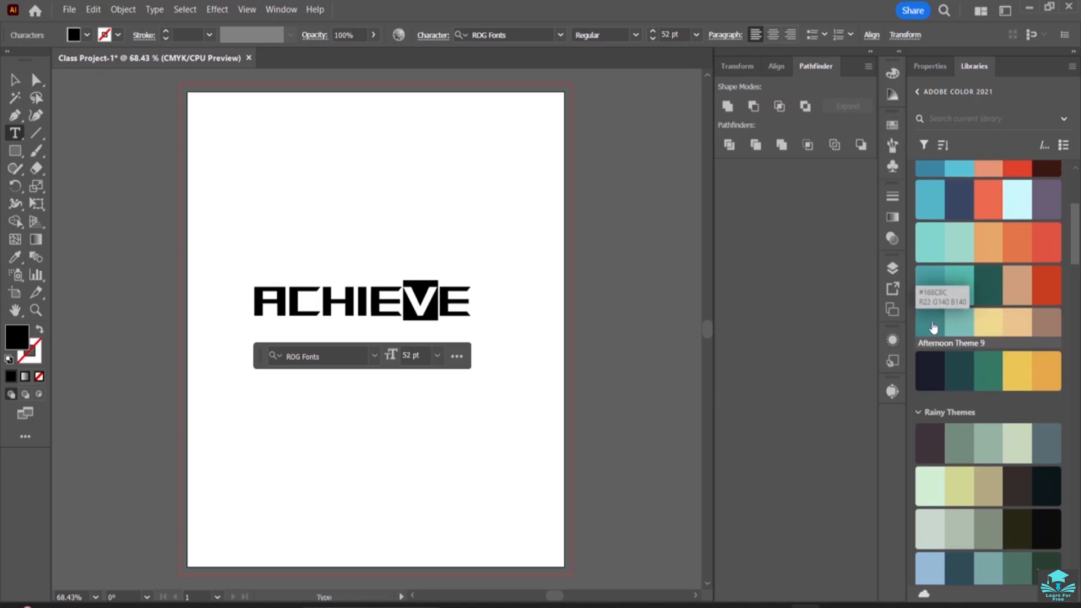
{"action": "left_click", "coordinate": [932, 326]}
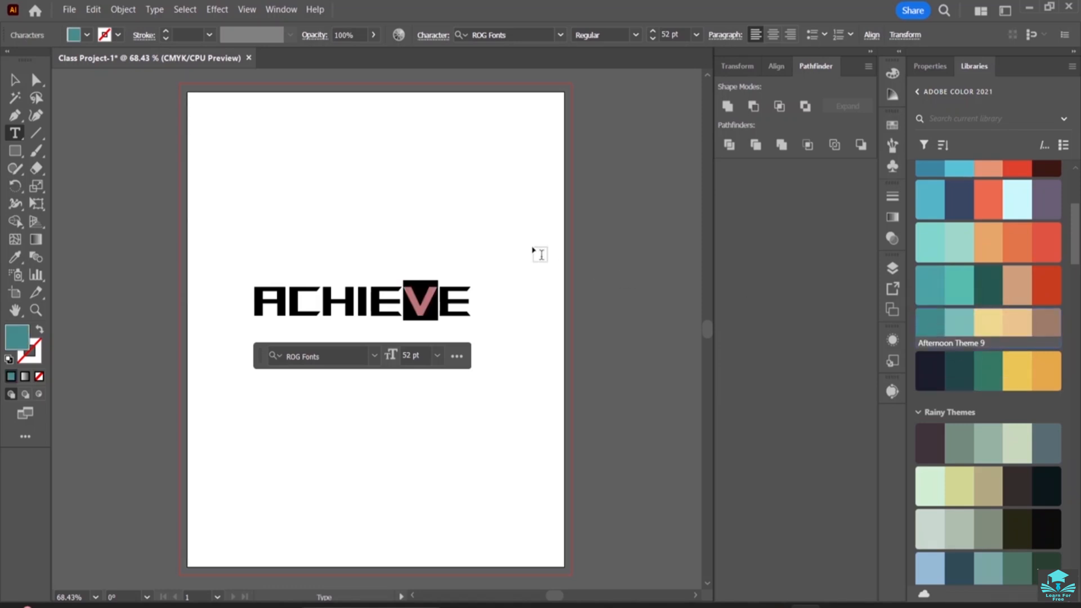
Color the final E light teal and the E before the V pale yellow, using Afternoon Theme 9
{"action": "left_click", "coordinate": [468, 303]}
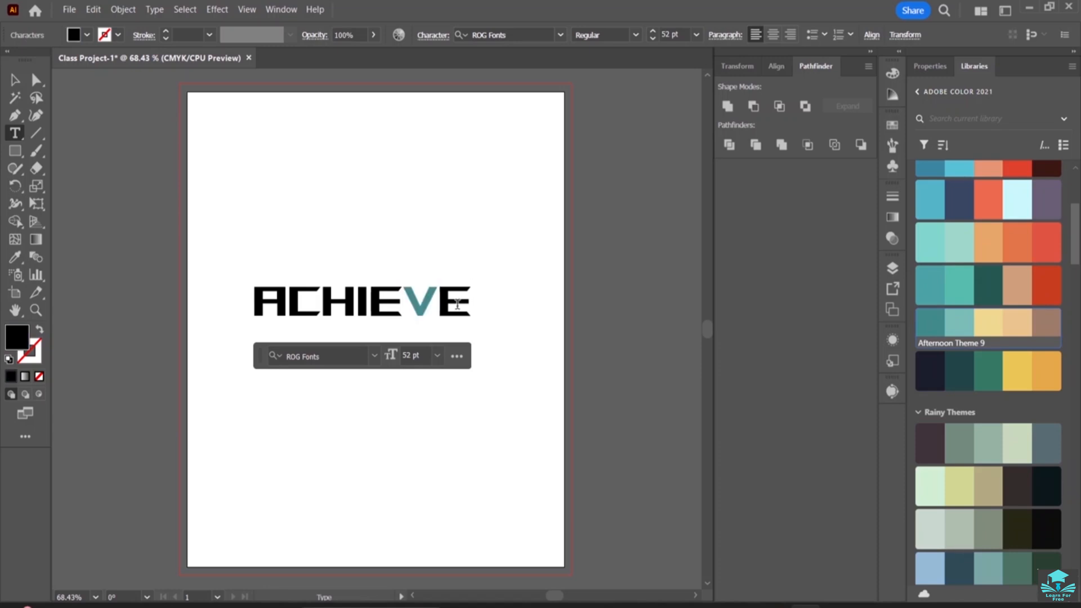
{"action": "left_click_drag", "start_coordinate": [470, 303], "coordinate": [437, 303]}
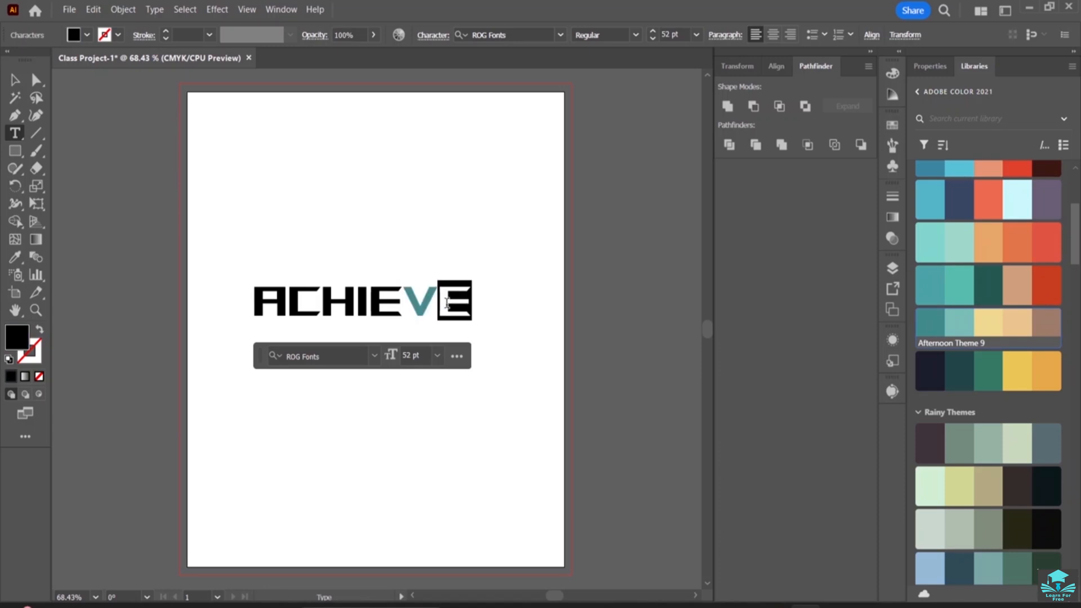
{"action": "left_click", "coordinate": [964, 330]}
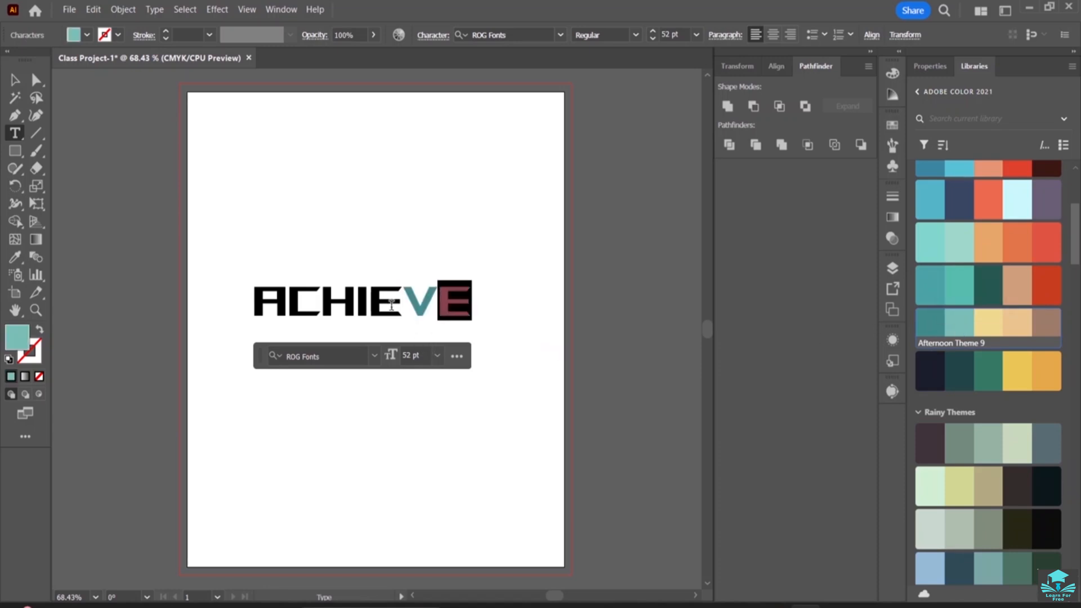
{"action": "left_click_drag", "start_coordinate": [402, 305], "coordinate": [370, 305]}
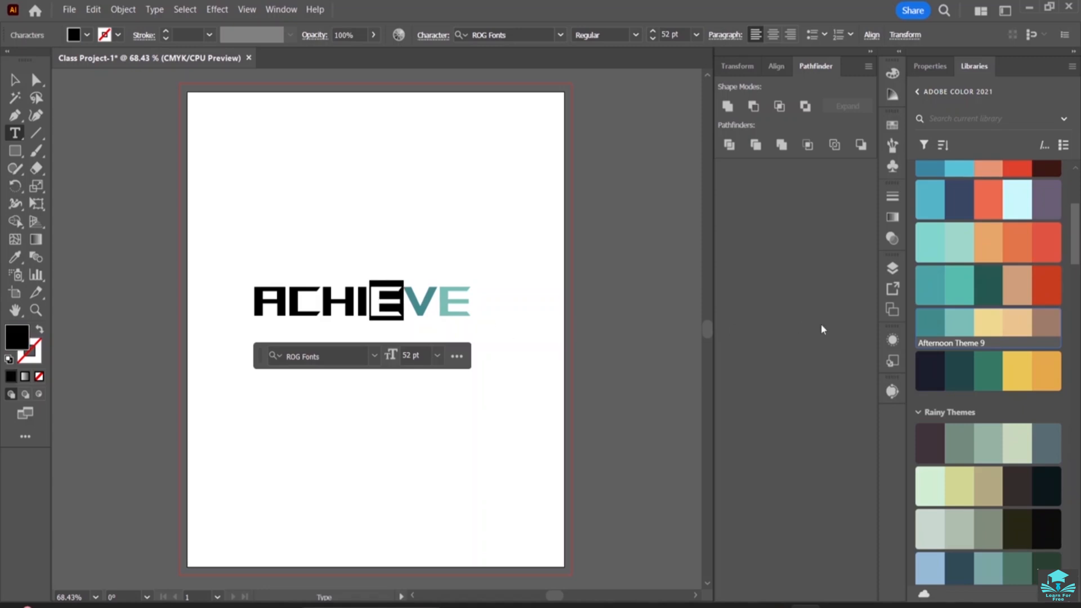
{"action": "left_click", "coordinate": [989, 327]}
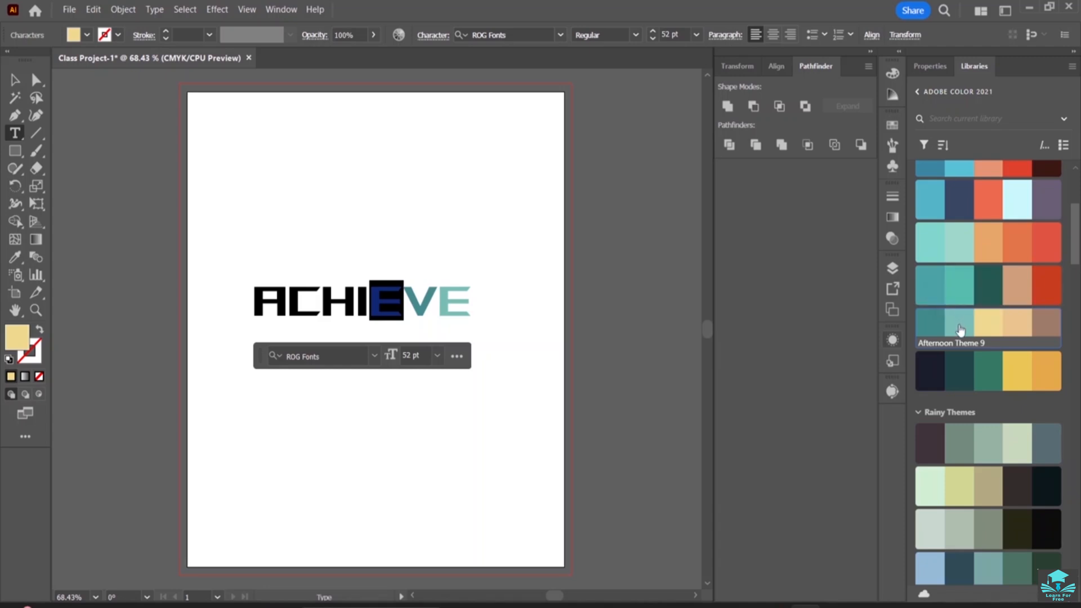
Color the letter I peach and the letter H brown, using the last two colors of Afternoon Theme 9
{"action": "mouse_move", "coordinate": [960, 330]}
{"action": "left_click_drag", "start_coordinate": [369, 309], "coordinate": [357, 310]}
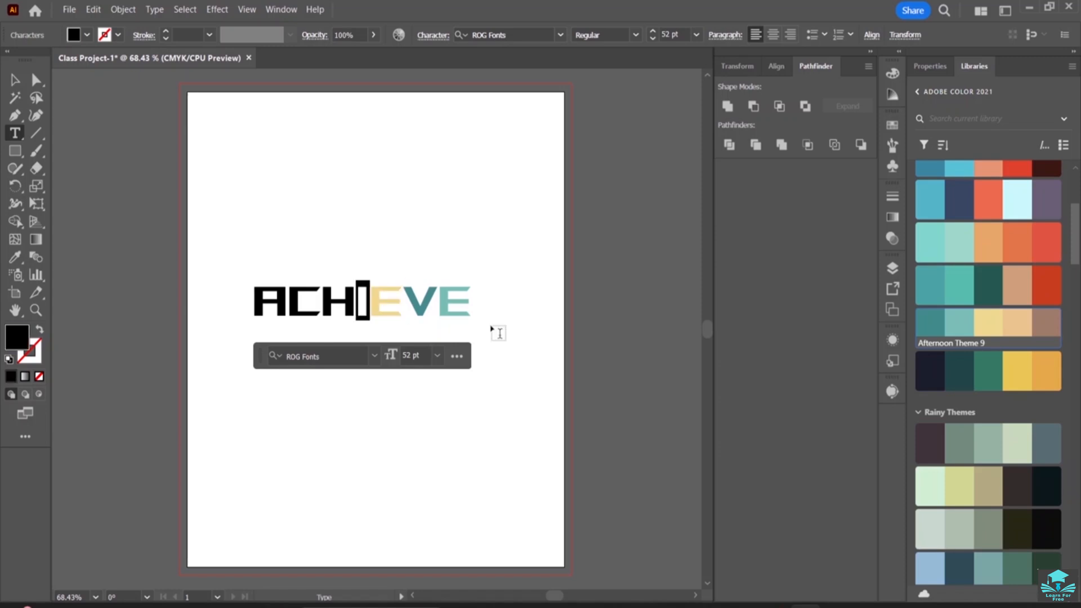
{"action": "left_click", "coordinate": [1015, 329]}
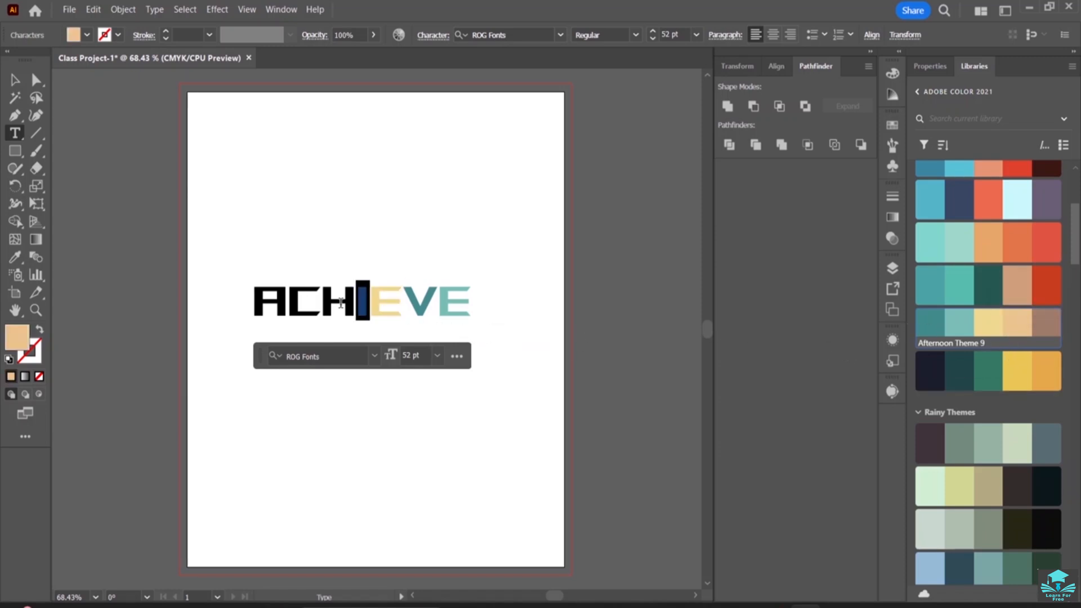
{"action": "left_click_drag", "start_coordinate": [353, 307], "coordinate": [322, 306]}
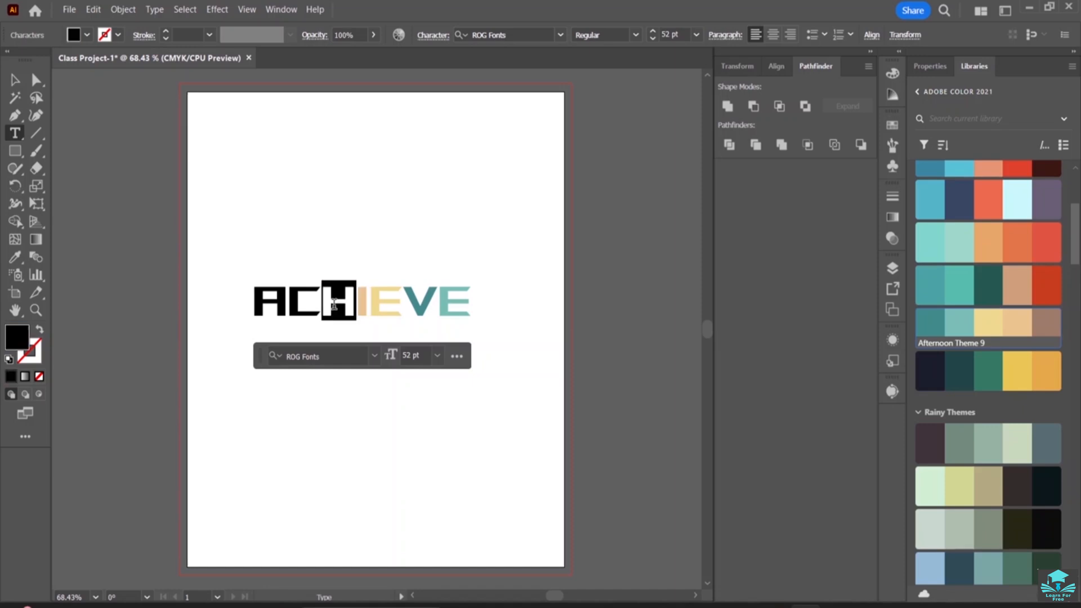
{"action": "left_click", "coordinate": [1042, 329]}
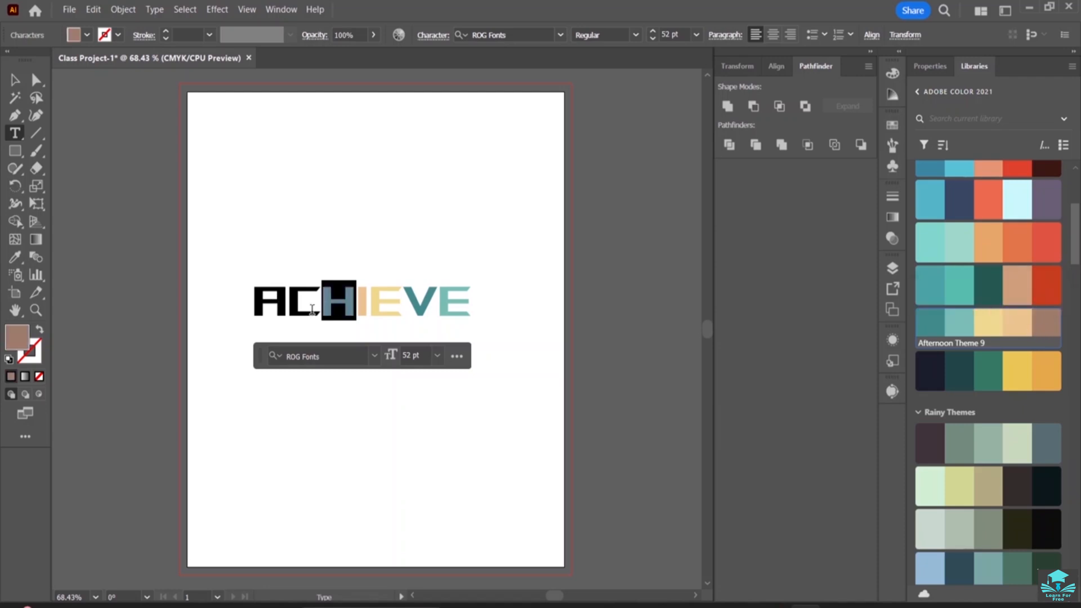
Color the letter C orange and the letter A pale teal, using Afternoon Theme 7 from the library
{"action": "left_click_drag", "start_coordinate": [322, 308], "coordinate": [287, 309]}
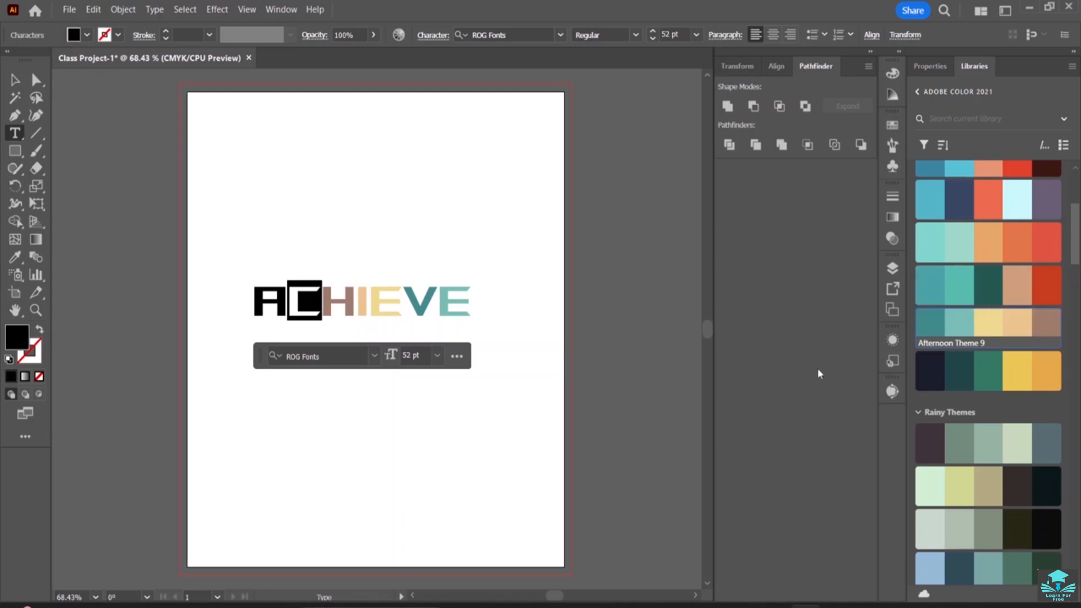
{"action": "left_click", "coordinate": [985, 249]}
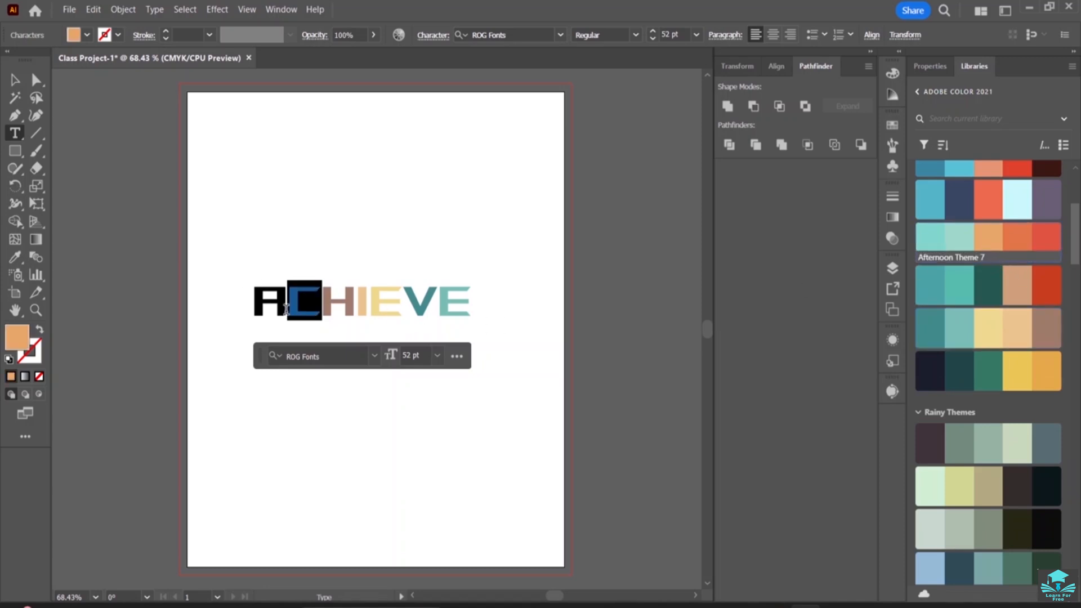
{"action": "left_click_drag", "start_coordinate": [285, 300], "coordinate": [253, 301]}
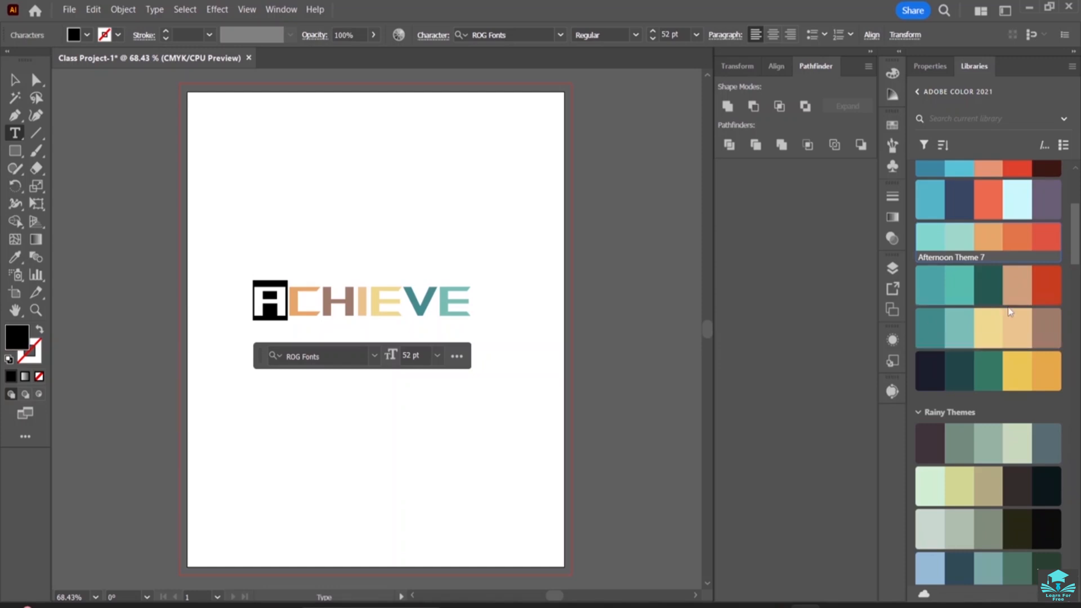
{"action": "left_click", "coordinate": [1036, 326]}
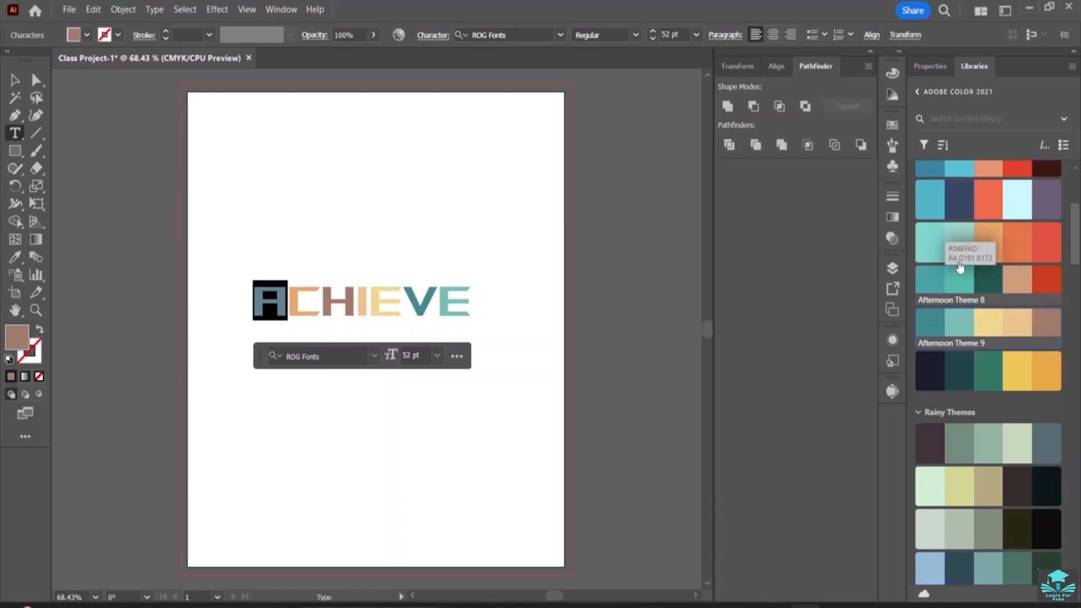
{"action": "left_click", "coordinate": [957, 237]}
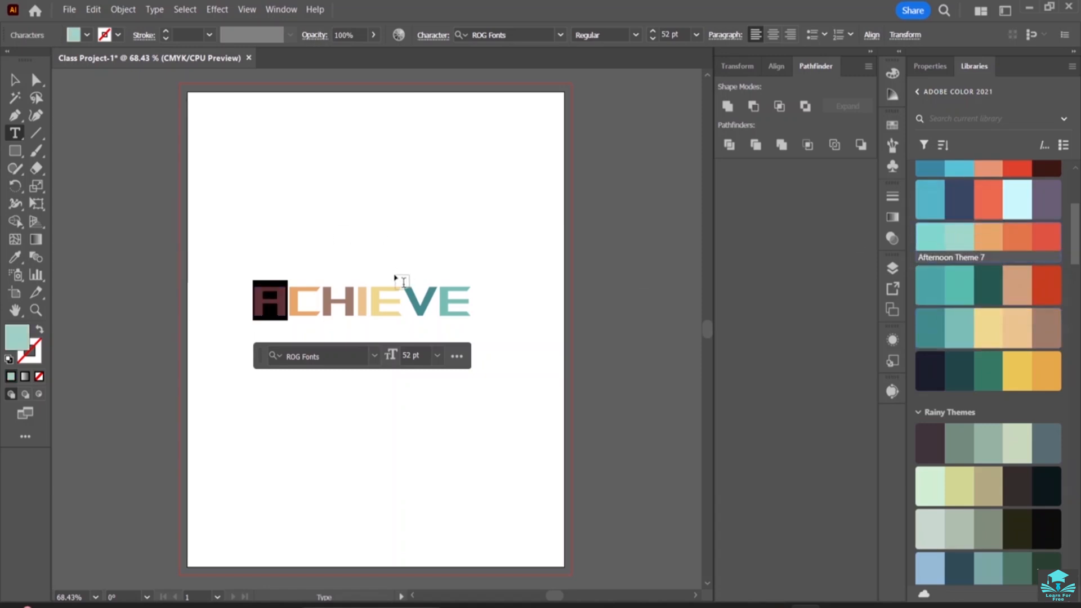
Recolor only the letter H with the gray-green third color of Rainy Theme 1
{"action": "left_click", "coordinate": [353, 304]}
{"action": "double_click", "coordinate": [353, 304]}
{"action": "left_click", "coordinate": [353, 304]}
{"action": "left_click_drag", "start_coordinate": [354, 306], "coordinate": [334, 309]}
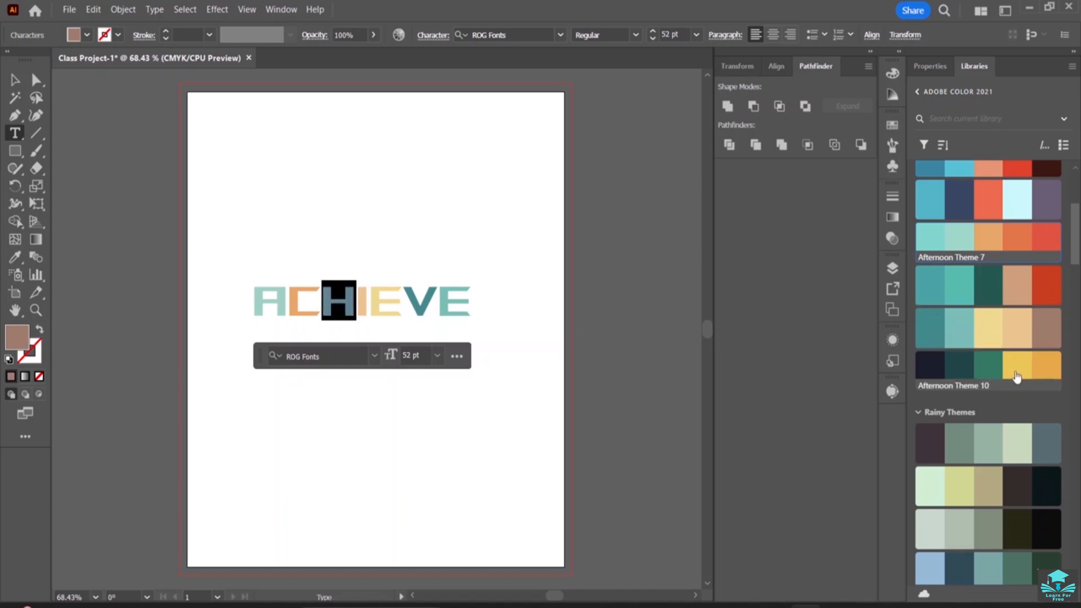
{"action": "left_click", "coordinate": [989, 449]}
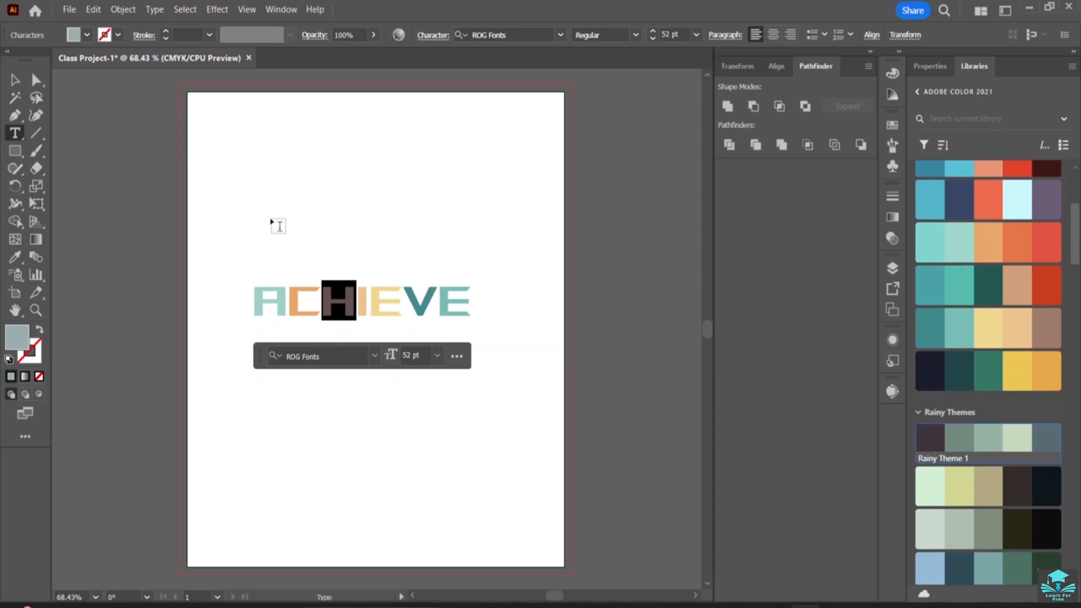
{"action": "left_click", "coordinate": [259, 306]}
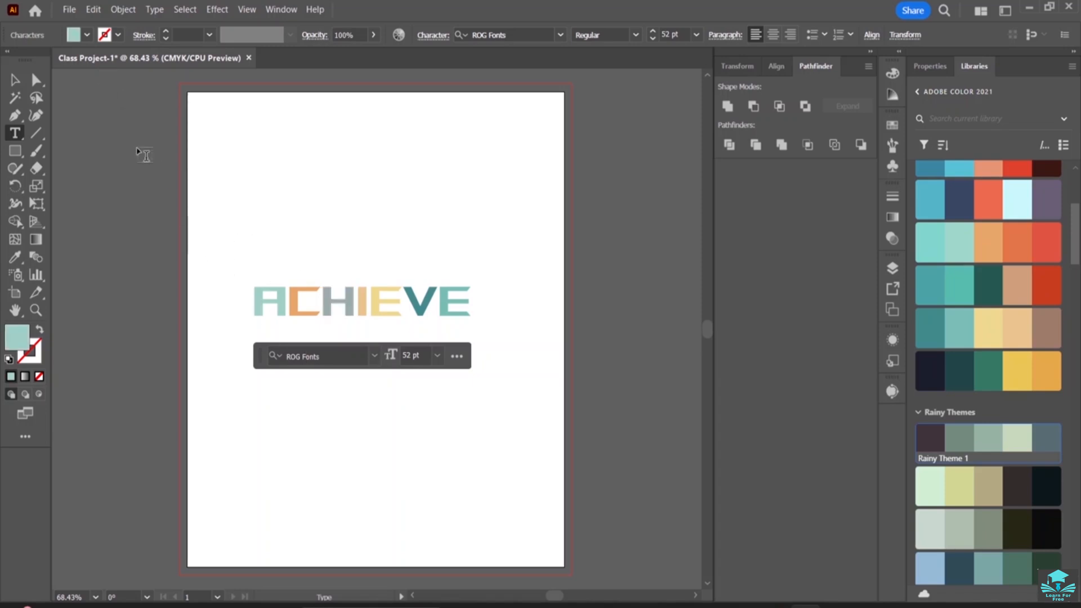
Stretch the ACHIEVE text vertically to about 73.6 pt and compress its width
{"action": "left_click", "coordinate": [15, 81]}
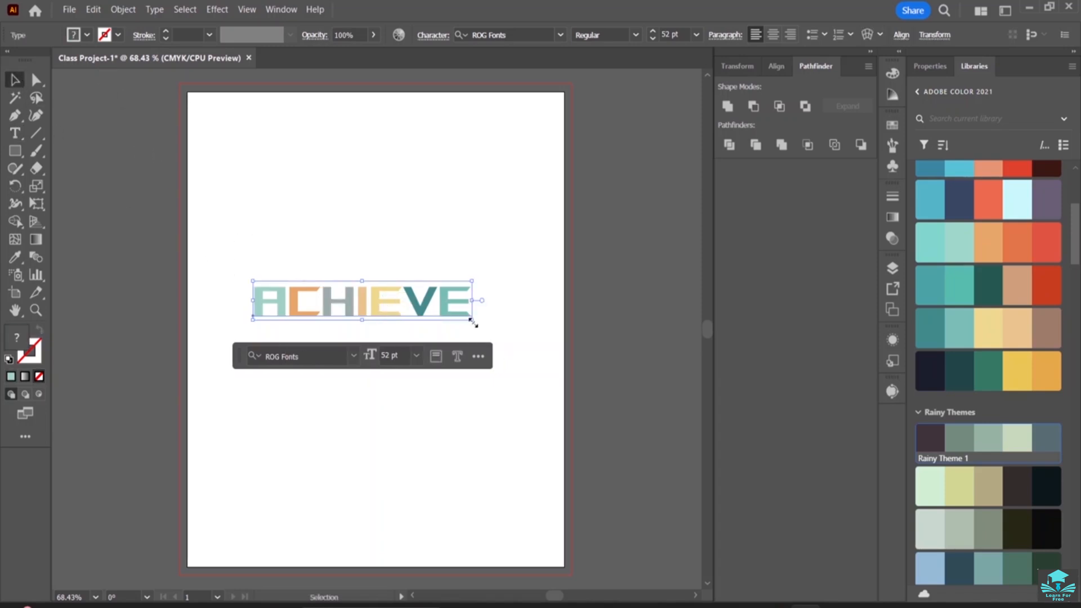
{"action": "left_click_drag", "start_coordinate": [363, 321], "coordinate": [363, 336]}
{"action": "left_click", "coordinate": [373, 184]}
{"action": "left_click", "coordinate": [457, 315]}
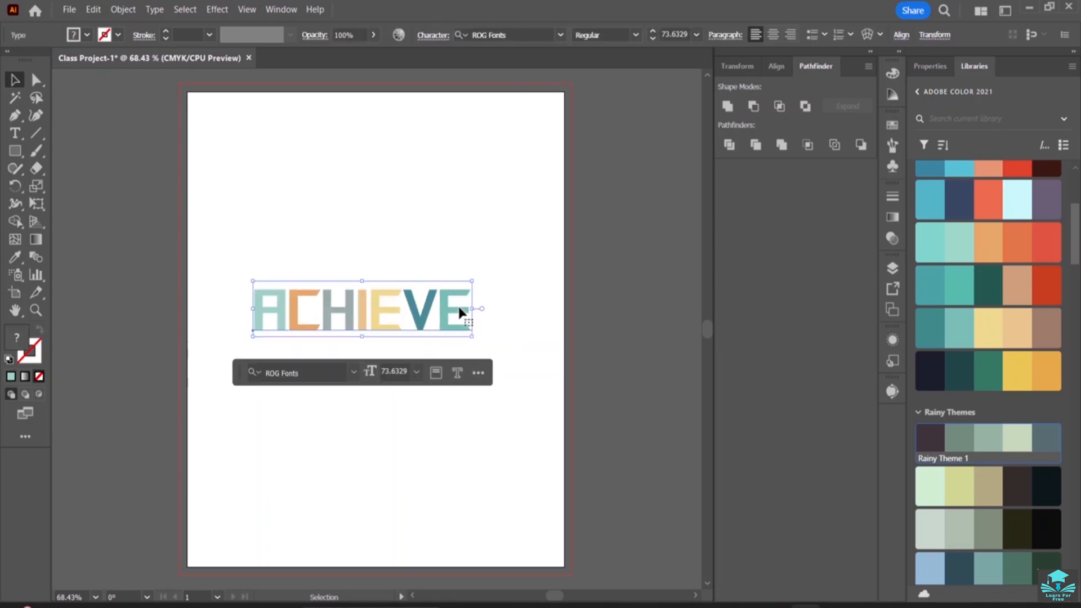
{"action": "left_click_drag", "start_coordinate": [472, 309], "coordinate": [431, 308]}
{"action": "left_click", "coordinate": [380, 251]}
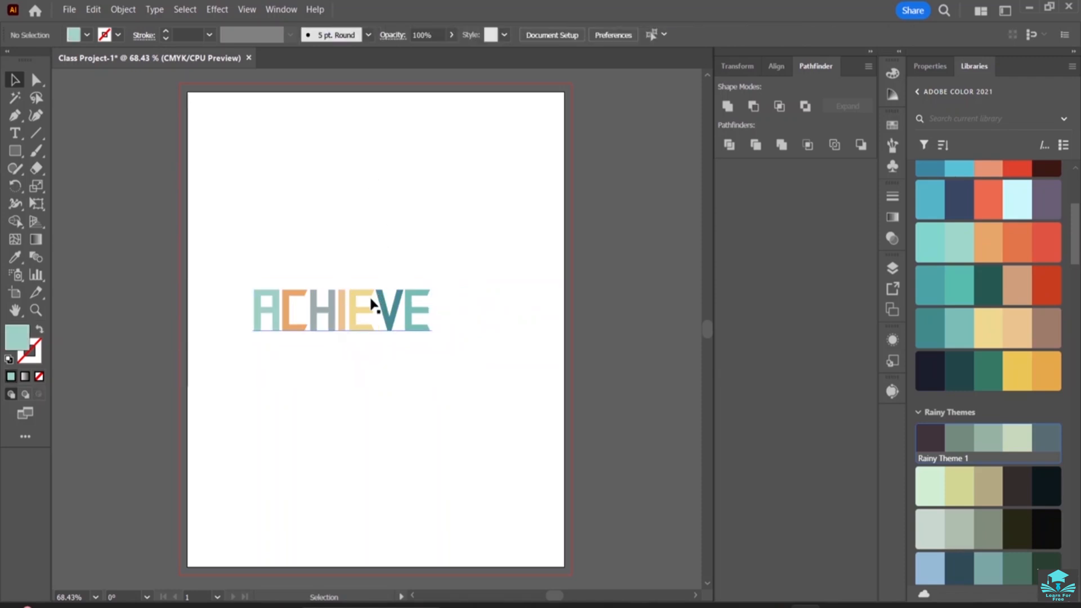
Move the ACHIEVE text slightly up the artboard and scale it down proportionally to about 49.7 pt
{"action": "left_click_drag", "start_coordinate": [372, 293], "coordinate": [385, 281]}
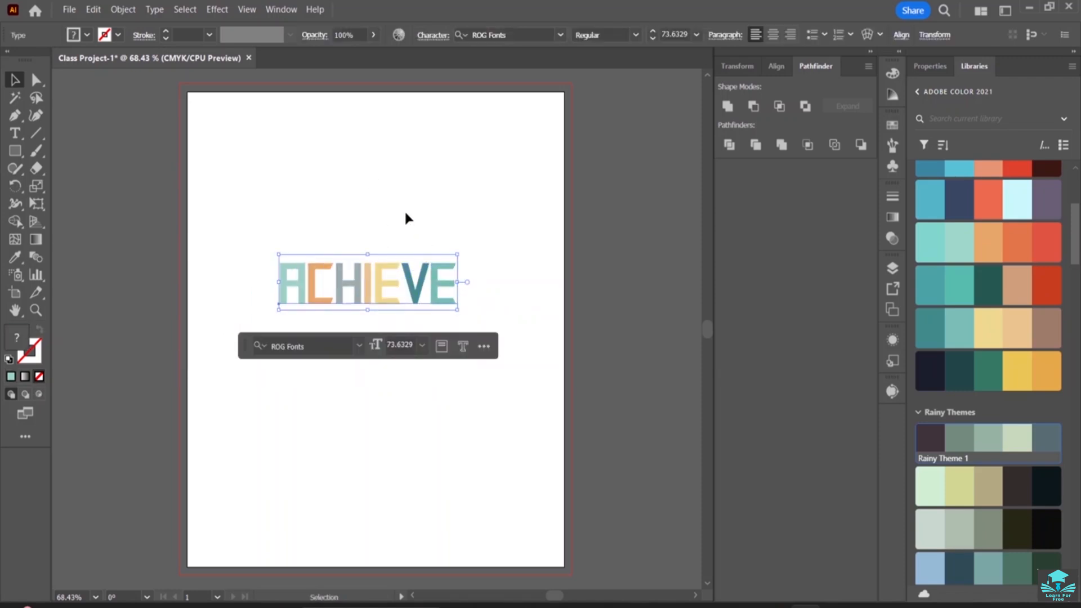
{"action": "left_click_drag", "start_coordinate": [457, 309], "coordinate": [398, 319]}
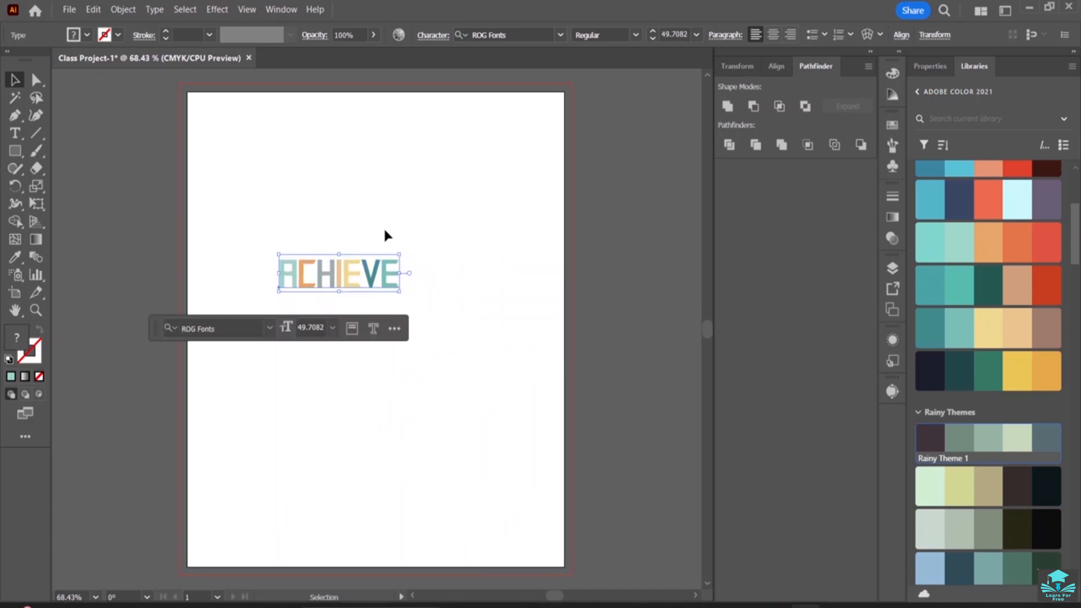
{"action": "left_click", "coordinate": [383, 227]}
{"action": "left_click", "coordinate": [378, 286]}
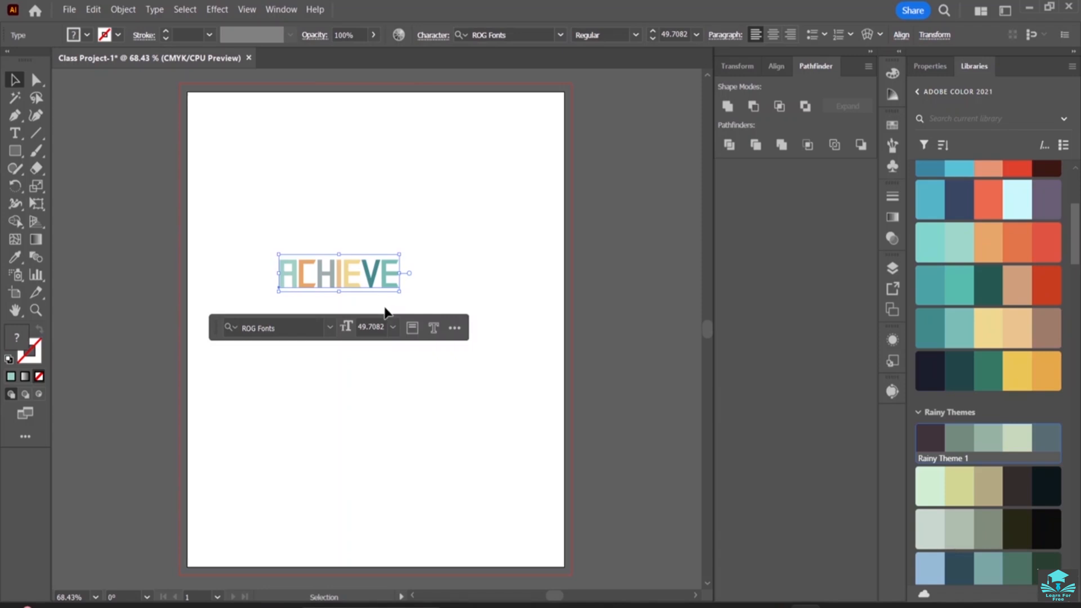
Draw a rectangle slightly larger than the word ACHIEVE around it and send it to the back
{"action": "left_click", "coordinate": [14, 152]}
{"action": "left_click_drag", "start_coordinate": [268, 246], "coordinate": [406, 300]}
{"action": "key", "text": "v"}
{"action": "right_click", "coordinate": [378, 280]}
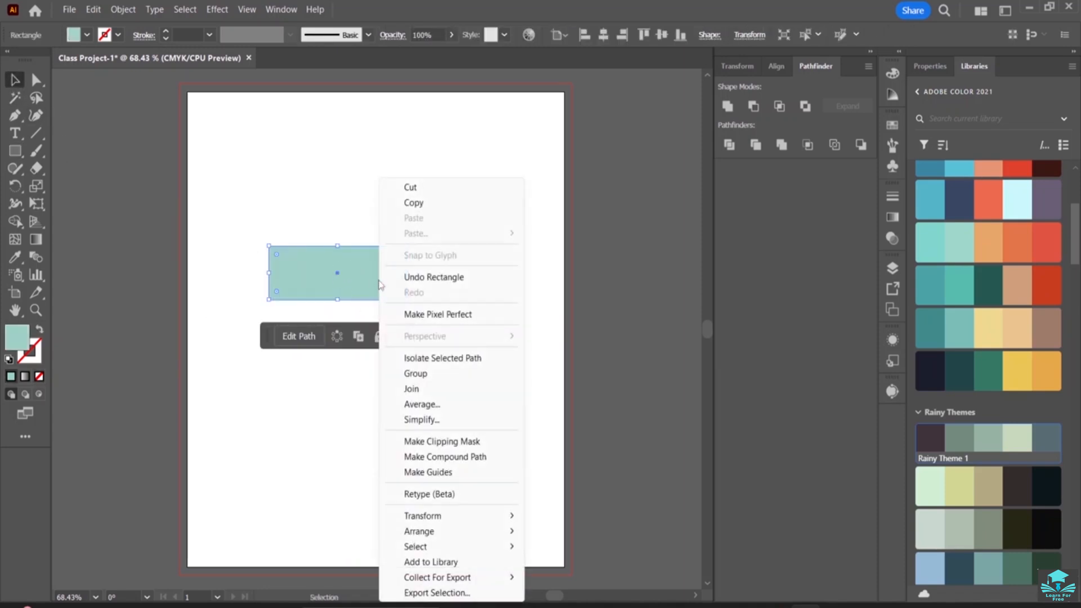
{"action": "mouse_move", "coordinate": [435, 531]}
{"action": "left_click", "coordinate": [587, 578]}
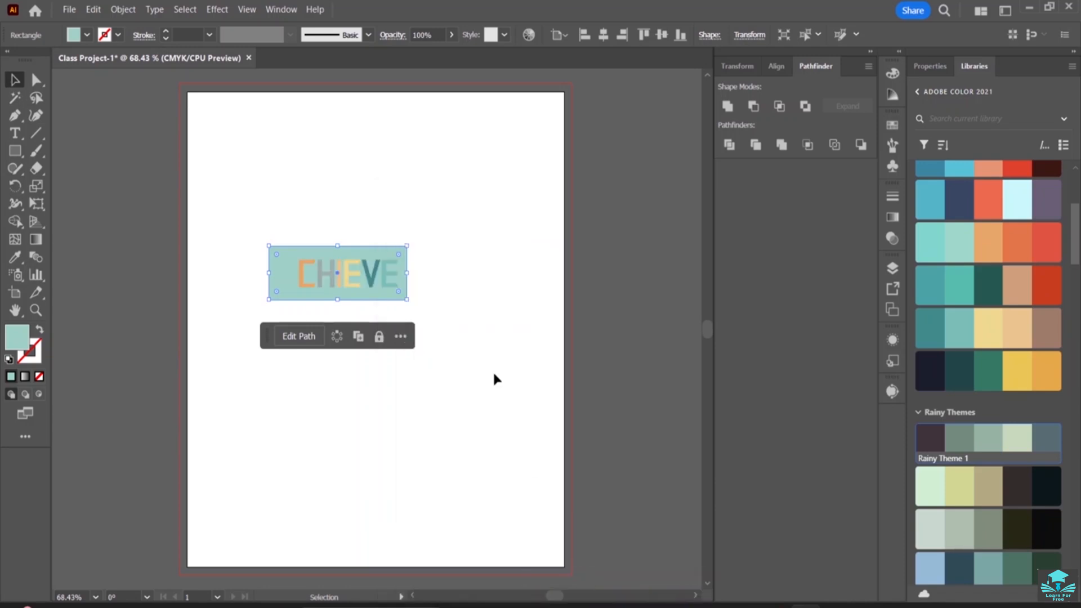
Fill the rectangle behind the word ACHIEVE with white, FFFFFF
{"action": "left_click", "coordinate": [281, 257]}
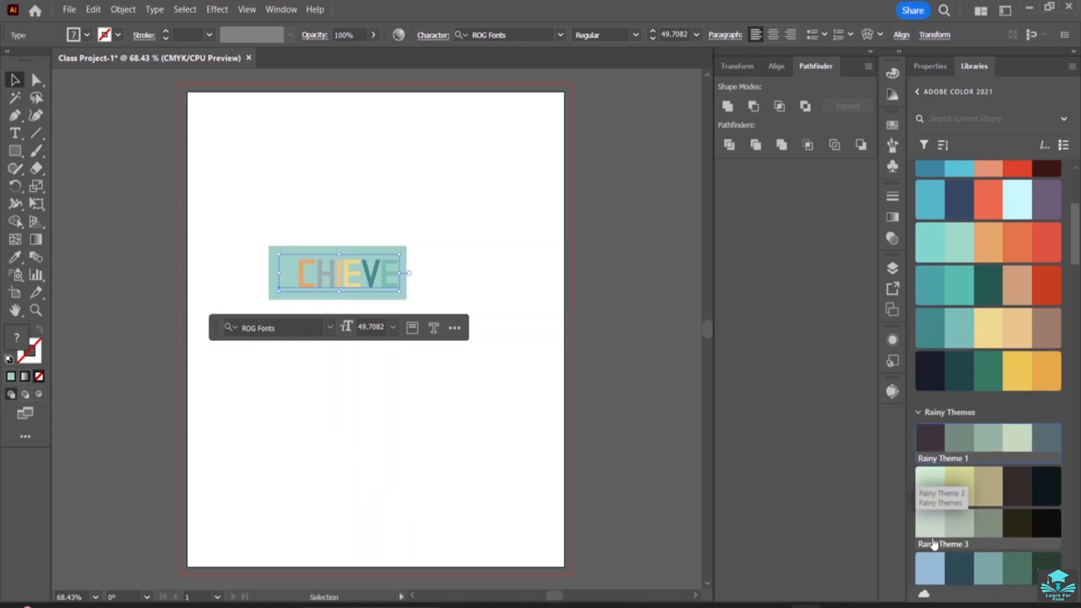
{"action": "scroll", "coordinate": [957, 478], "scroll_direction": "down", "scroll_amount": 4}
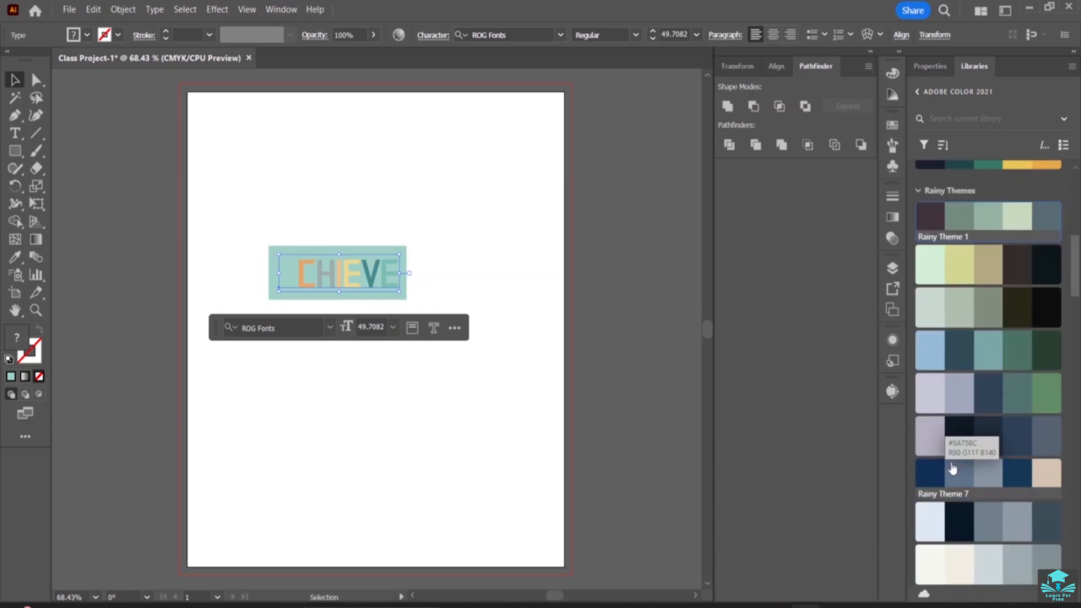
{"action": "left_click", "coordinate": [417, 194]}
{"action": "left_click", "coordinate": [273, 259]}
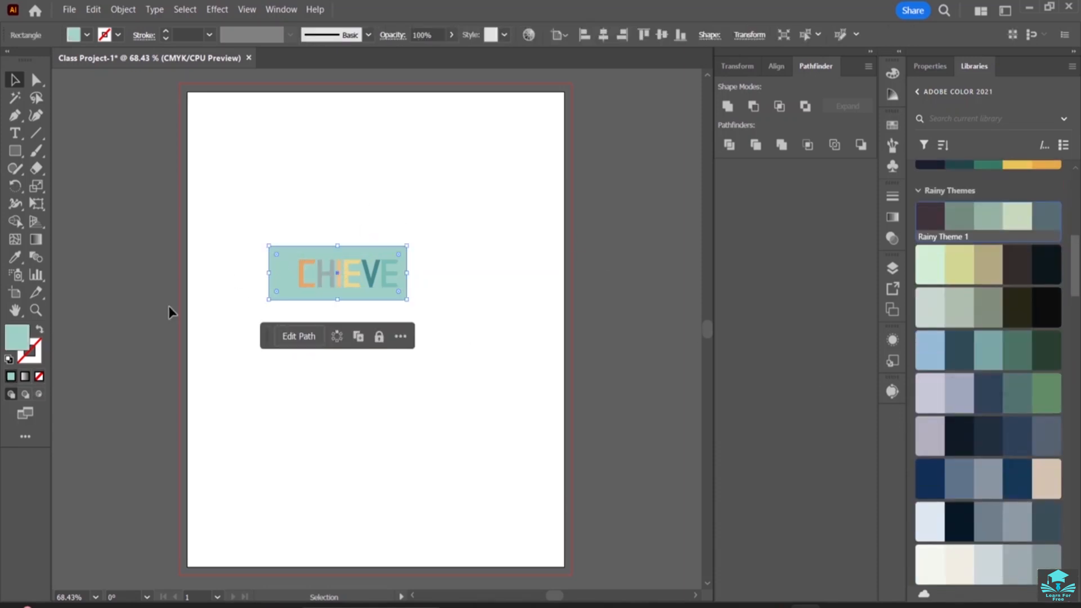
{"action": "double_click", "coordinate": [8, 344]}
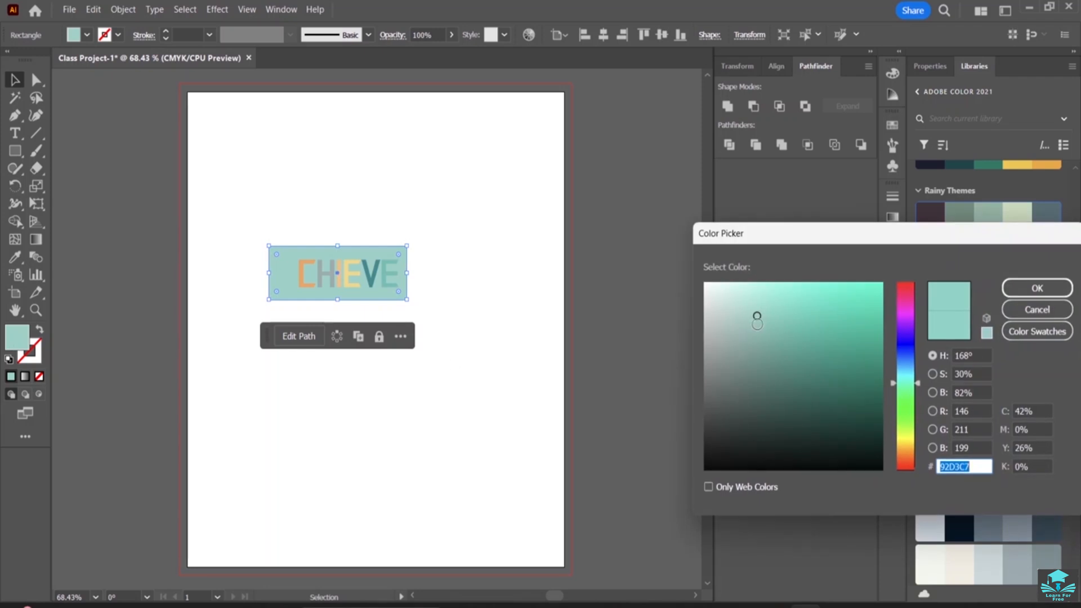
{"action": "left_click_drag", "start_coordinate": [757, 314], "coordinate": [699, 289]}
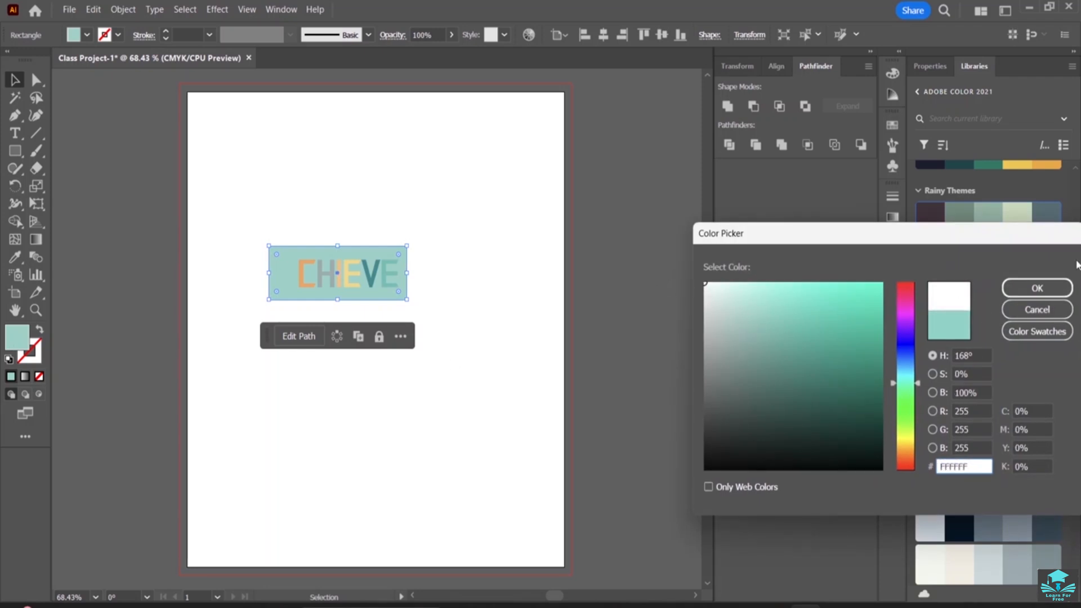
{"action": "left_click", "coordinate": [1037, 288]}
{"action": "left_click", "coordinate": [414, 226]}
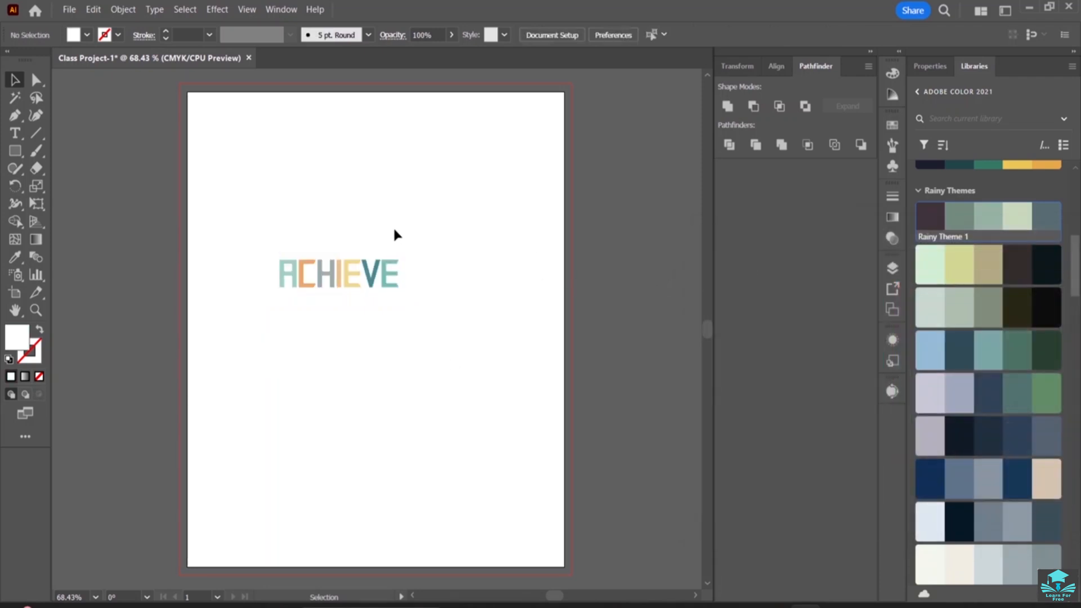
Group the word ACHIEVE with its white rectangle and move the group to the artboard's upper-right corner
{"action": "left_click", "coordinate": [341, 272]}
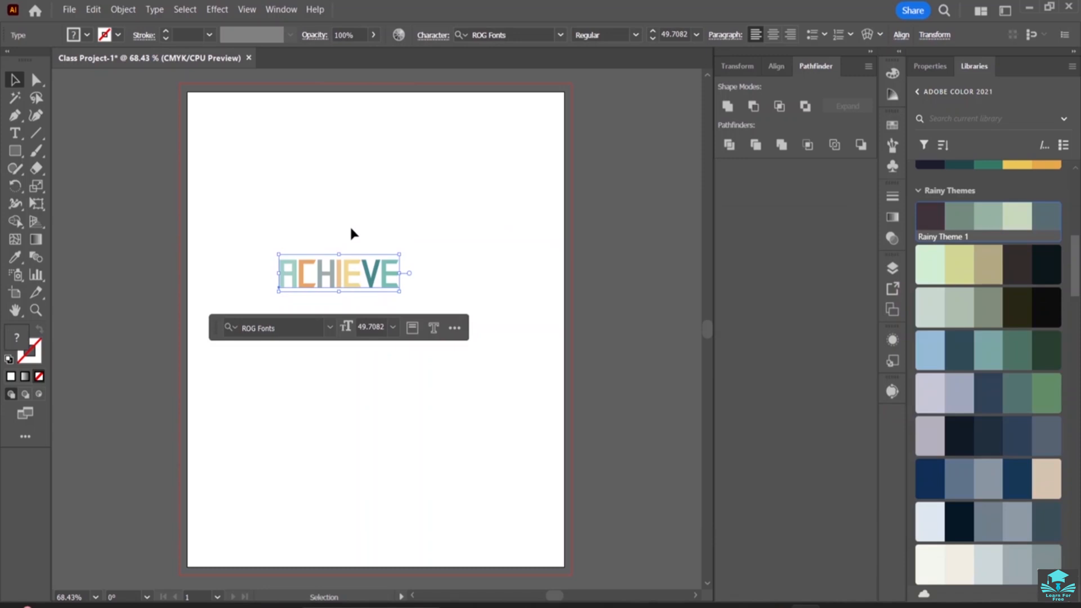
{"action": "left_click", "coordinate": [275, 232]}
{"action": "left_click", "coordinate": [285, 266]}
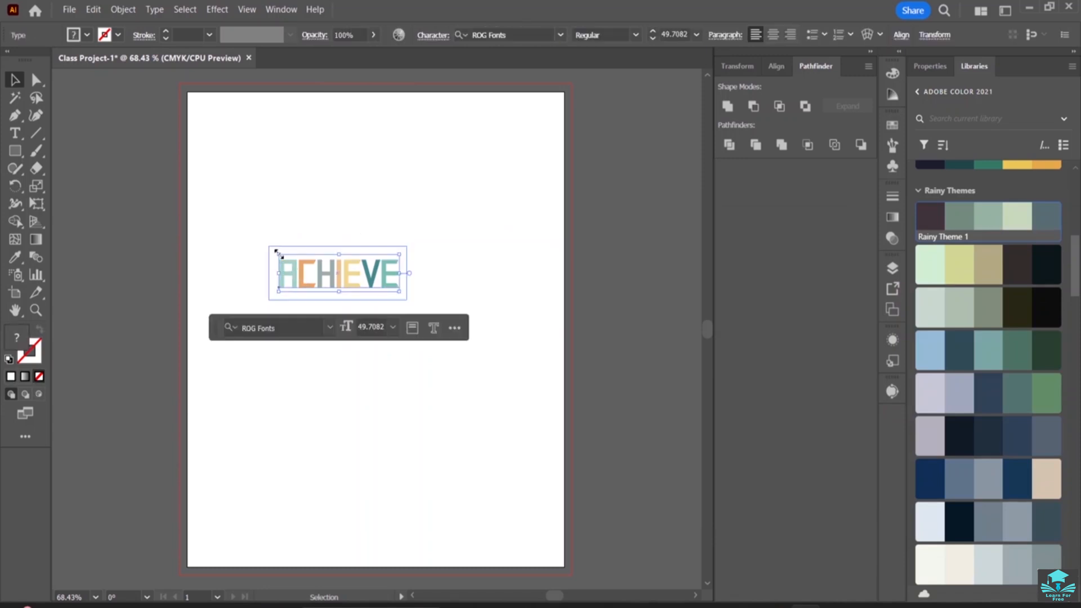
{"action": "left_click_drag", "start_coordinate": [256, 237], "coordinate": [490, 165]}
{"action": "left_click", "coordinate": [344, 338]}
{"action": "left_click", "coordinate": [386, 190]}
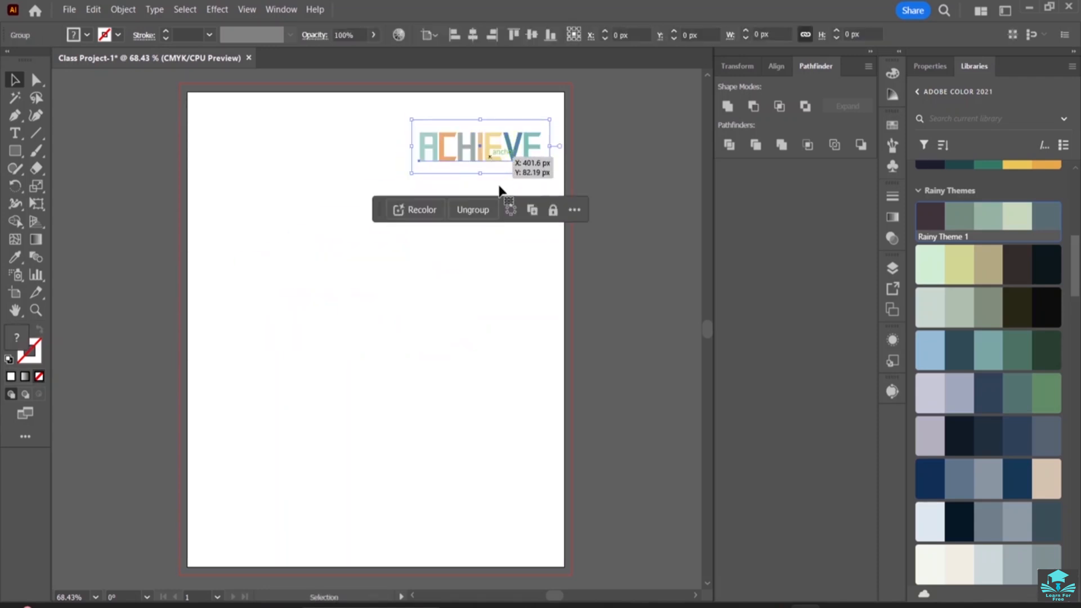
{"action": "left_click", "coordinate": [484, 313]}
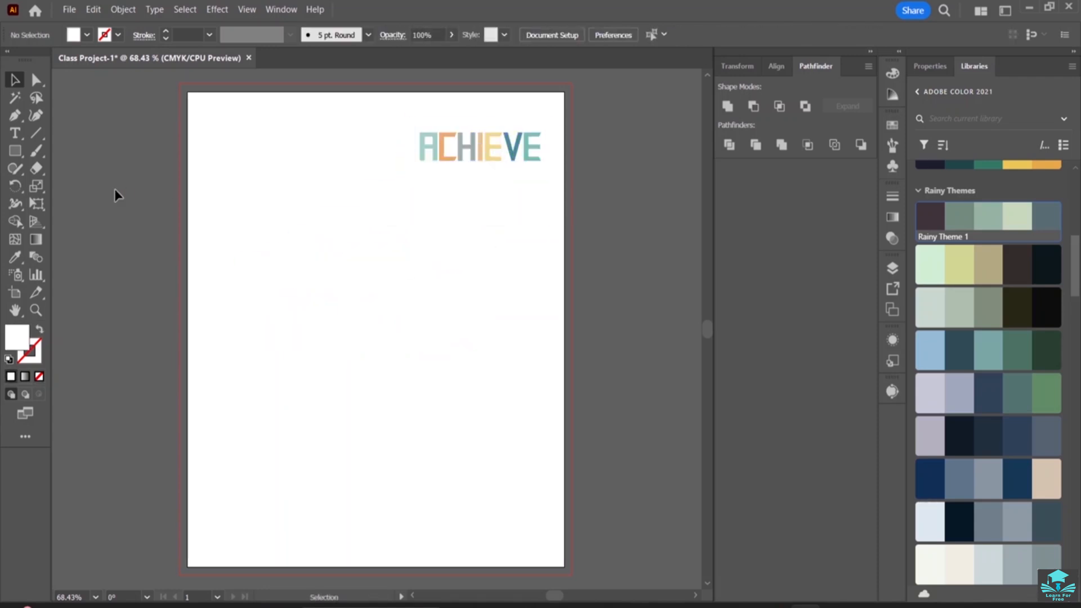
Place the black T-shirt image from the isolated-white-t-shirt-front-view folder as a linked file across the artboard below the word
{"action": "left_click", "coordinate": [69, 10]}
{"action": "left_click", "coordinate": [122, 262]}
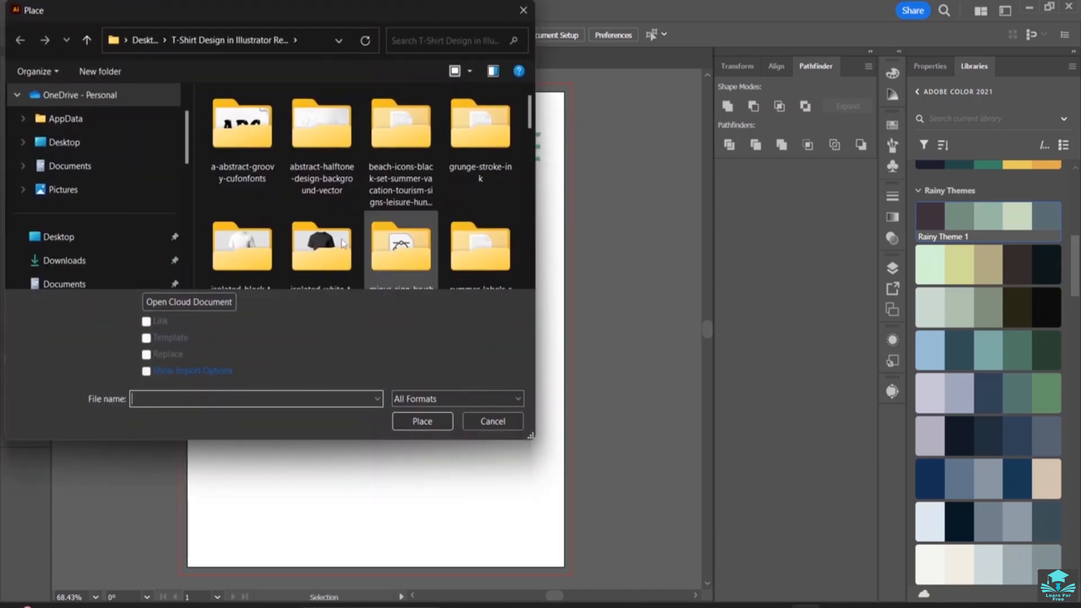
{"action": "left_click", "coordinate": [323, 267]}
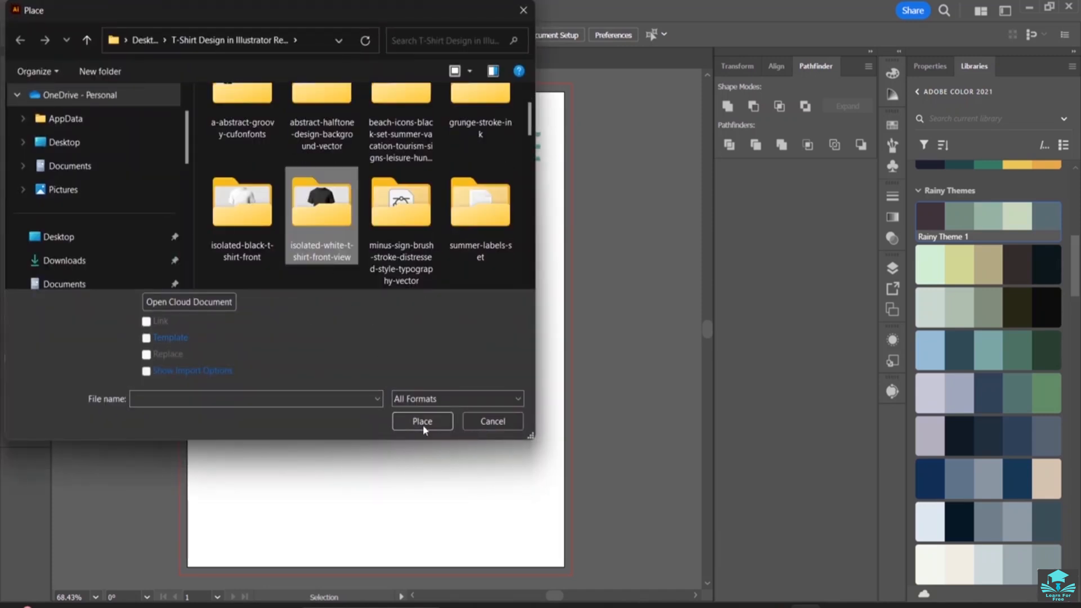
{"action": "left_click", "coordinate": [422, 424]}
{"action": "left_click", "coordinate": [241, 135]}
{"action": "left_click", "coordinate": [147, 321]}
{"action": "left_click", "coordinate": [413, 421]}
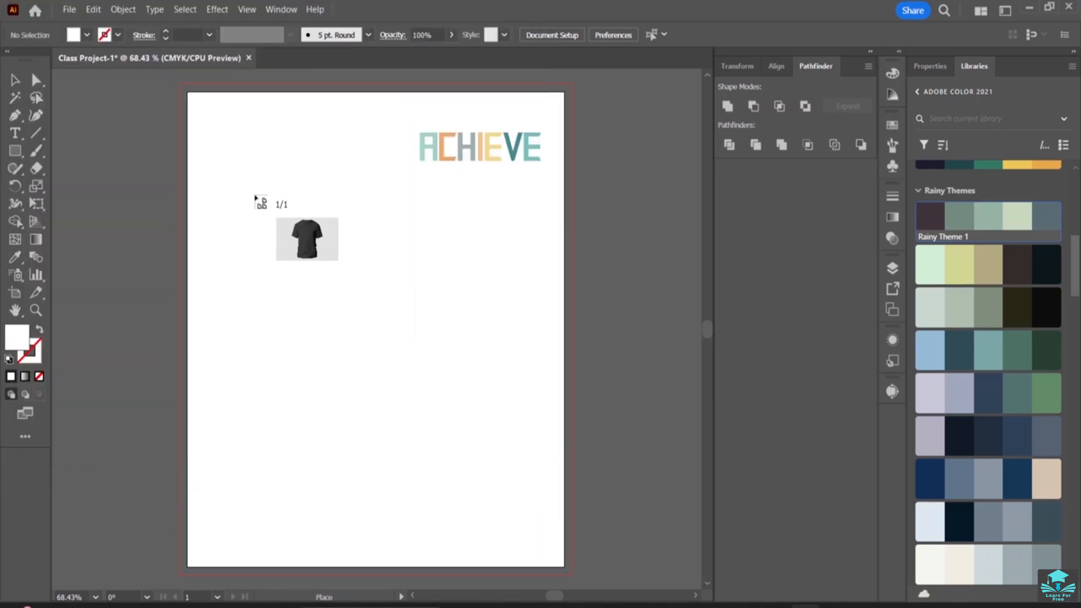
{"action": "left_click_drag", "start_coordinate": [208, 214], "coordinate": [559, 550]}
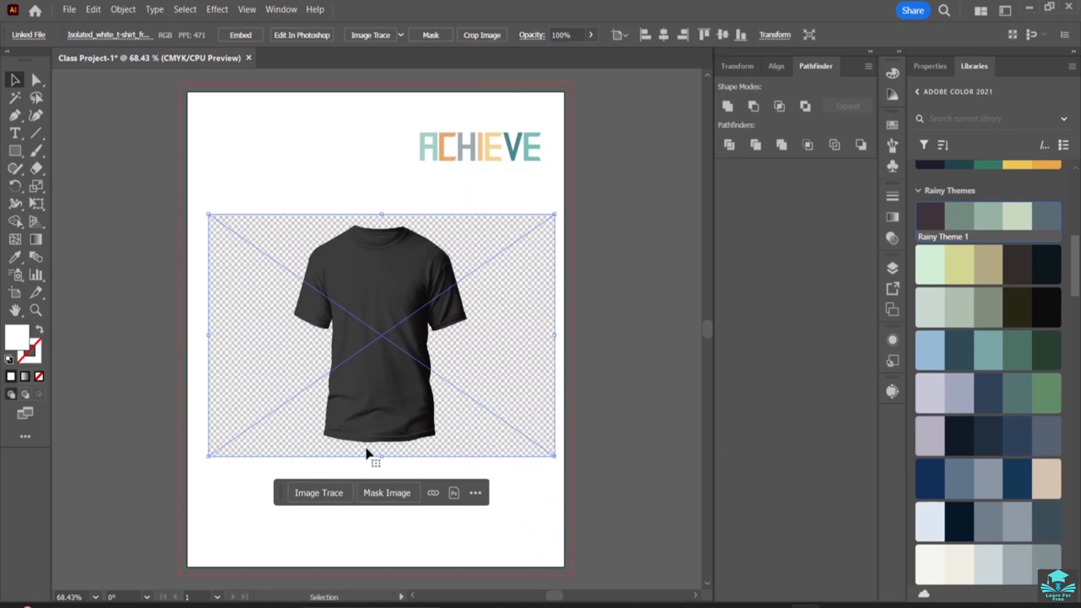
Position the grouped ACHIEVE label in front of the T-shirt image on the shirt's chest, scaled down to about 79 × 29 px
{"action": "left_click", "coordinate": [495, 151]}
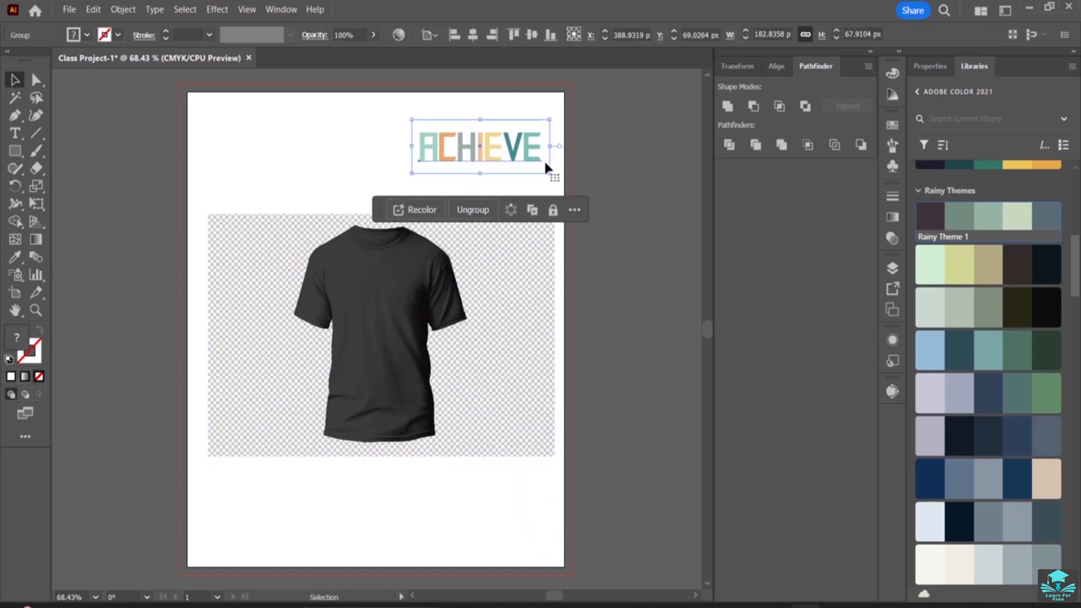
{"action": "left_click_drag", "start_coordinate": [549, 173], "coordinate": [429, 241]}
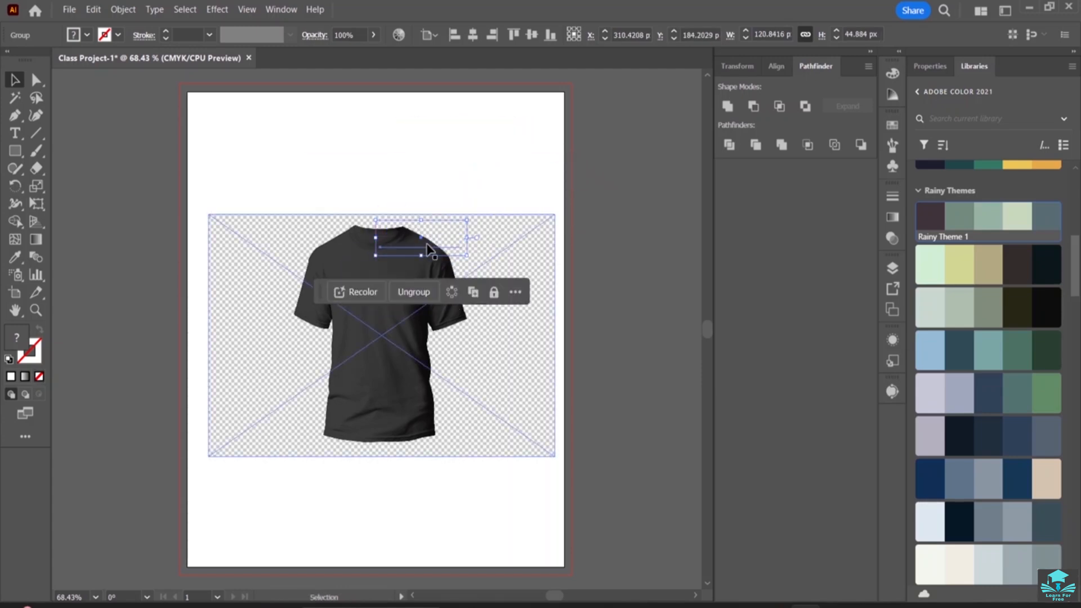
{"action": "right_click", "coordinate": [428, 250]}
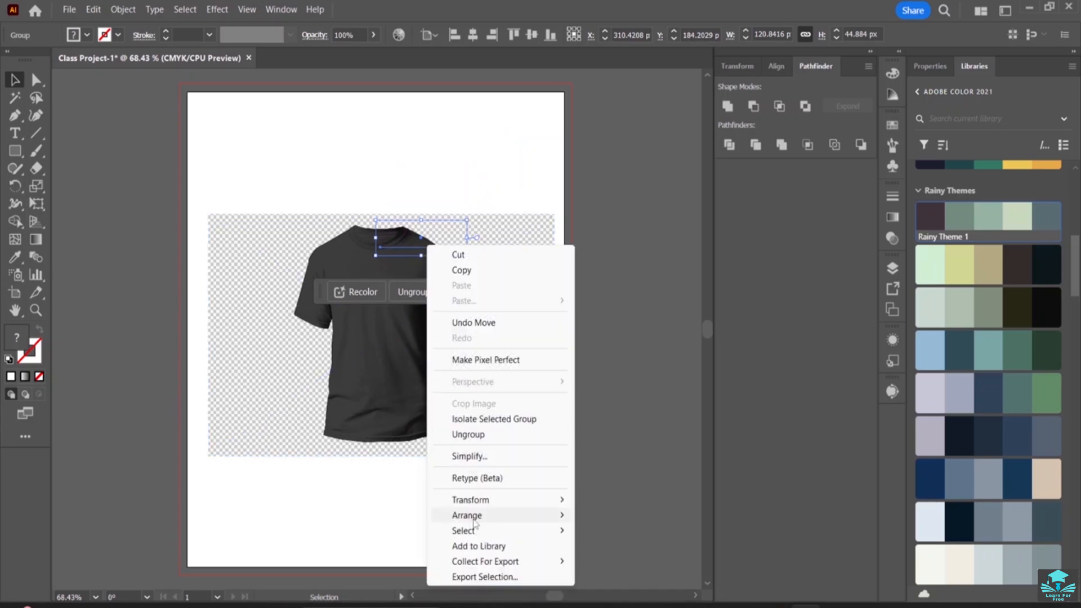
{"action": "mouse_move", "coordinate": [473, 514]}
{"action": "left_click", "coordinate": [645, 530]}
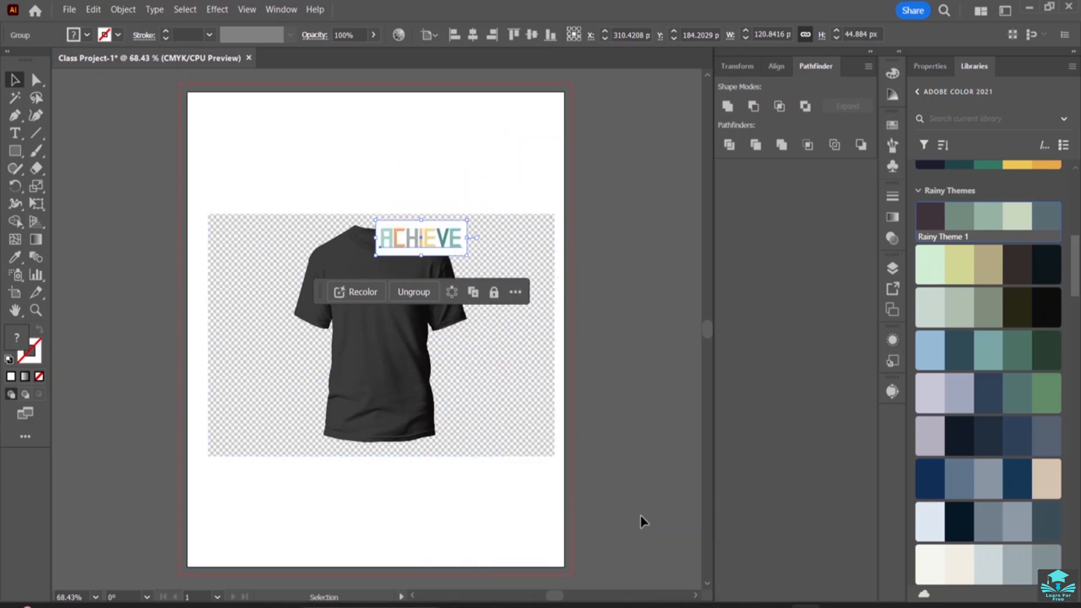
{"action": "left_click_drag", "start_coordinate": [444, 239], "coordinate": [380, 294]}
{"action": "left_click", "coordinate": [422, 229]}
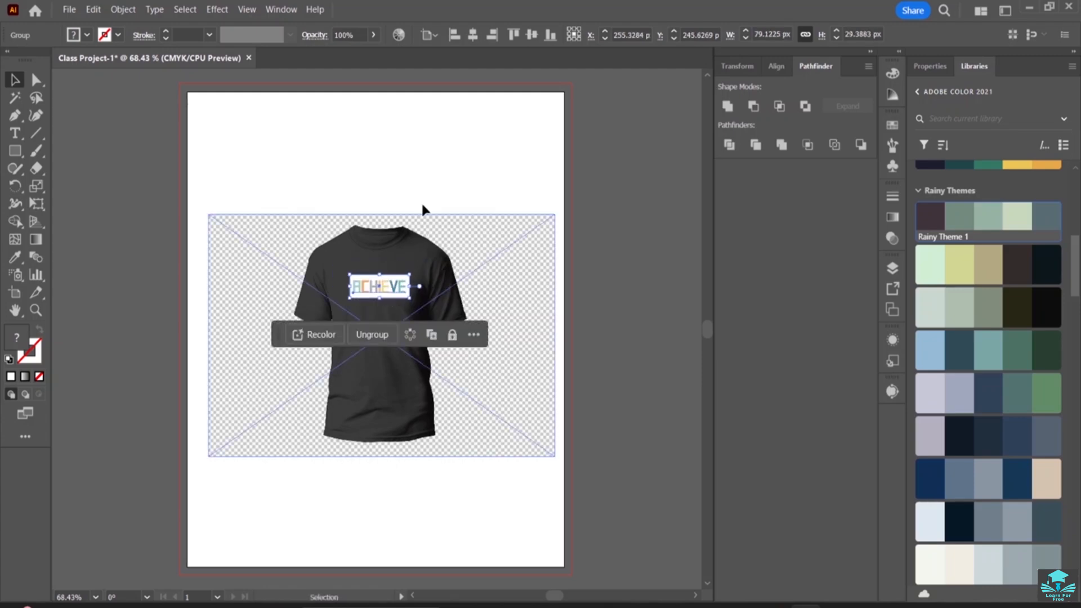
Save the document on the computer as Class Project-1 in Adobe Illustrator (*.AI) format, inside the T-Shirt Design in Illustrator folder, with Illustrator 2020 compatibility
{"action": "left_click", "coordinate": [431, 169]}
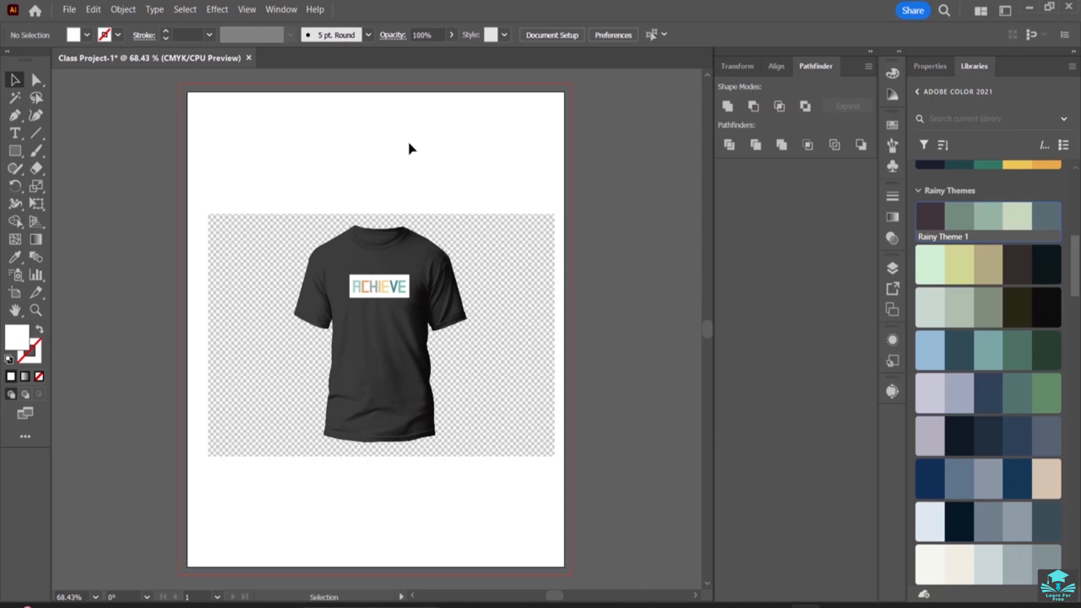
{"action": "left_click", "coordinate": [69, 9]}
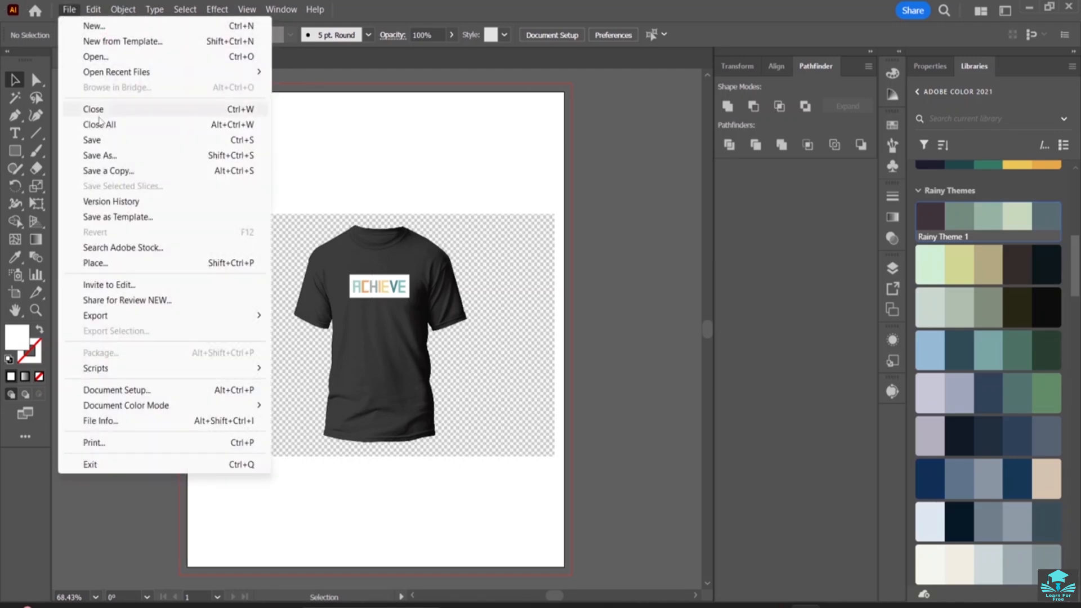
{"action": "left_click", "coordinate": [93, 155]}
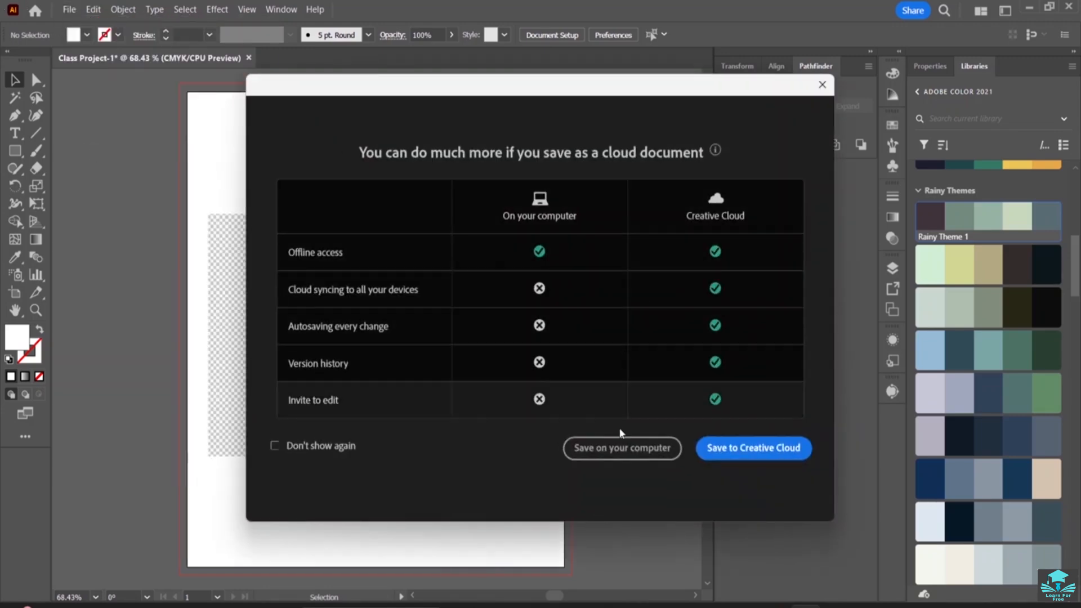
{"action": "left_click", "coordinate": [622, 448]}
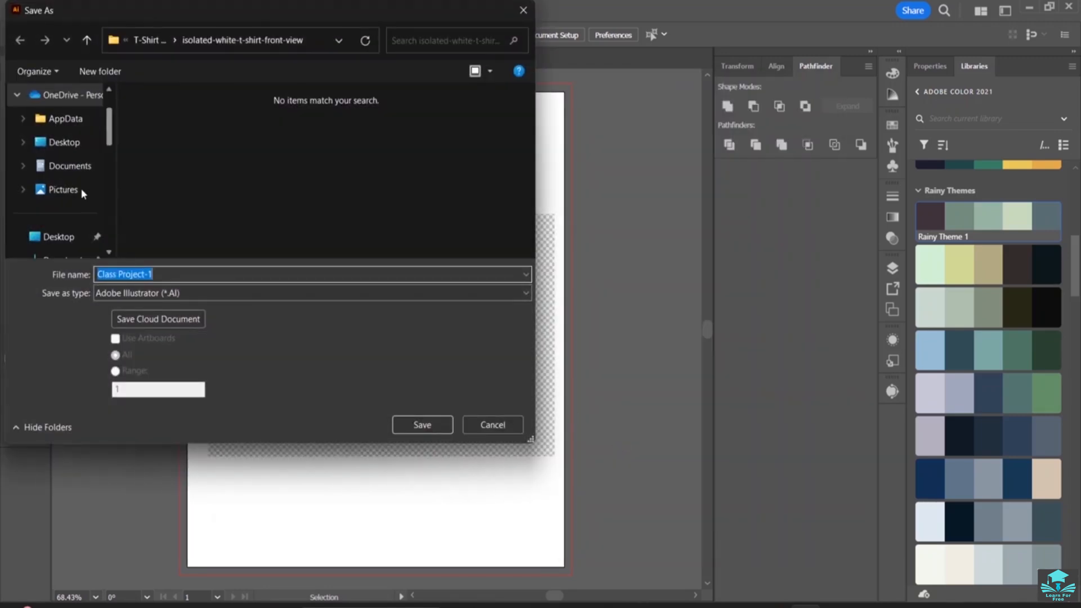
{"action": "scroll", "coordinate": [98, 222], "scroll_direction": "down", "scroll_amount": 3}
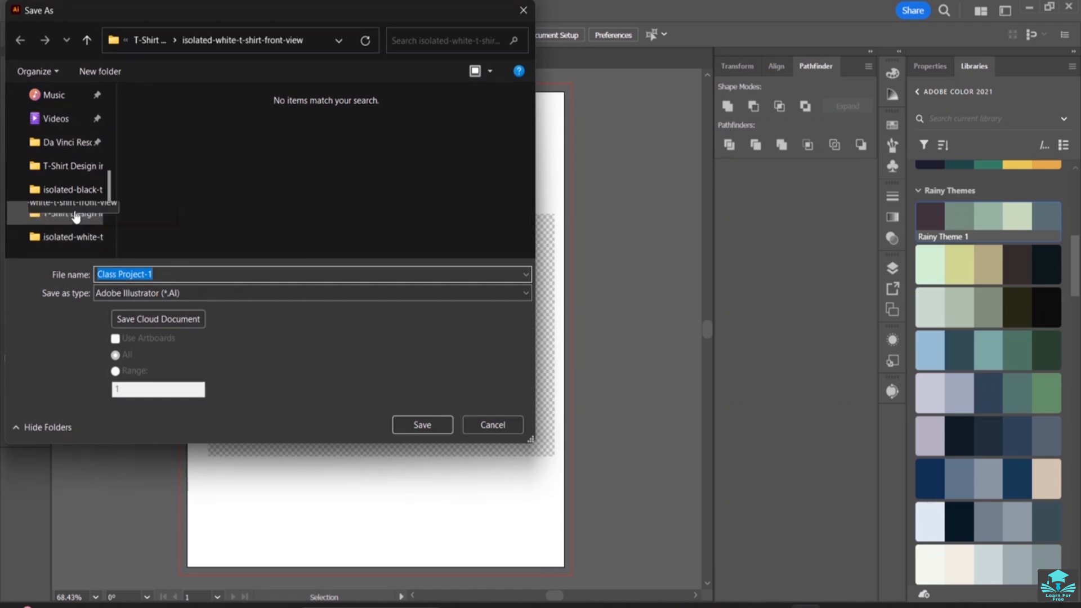
{"action": "left_click", "coordinate": [76, 190]}
{"action": "left_click", "coordinate": [74, 147]}
{"action": "left_click", "coordinate": [698, 322]}
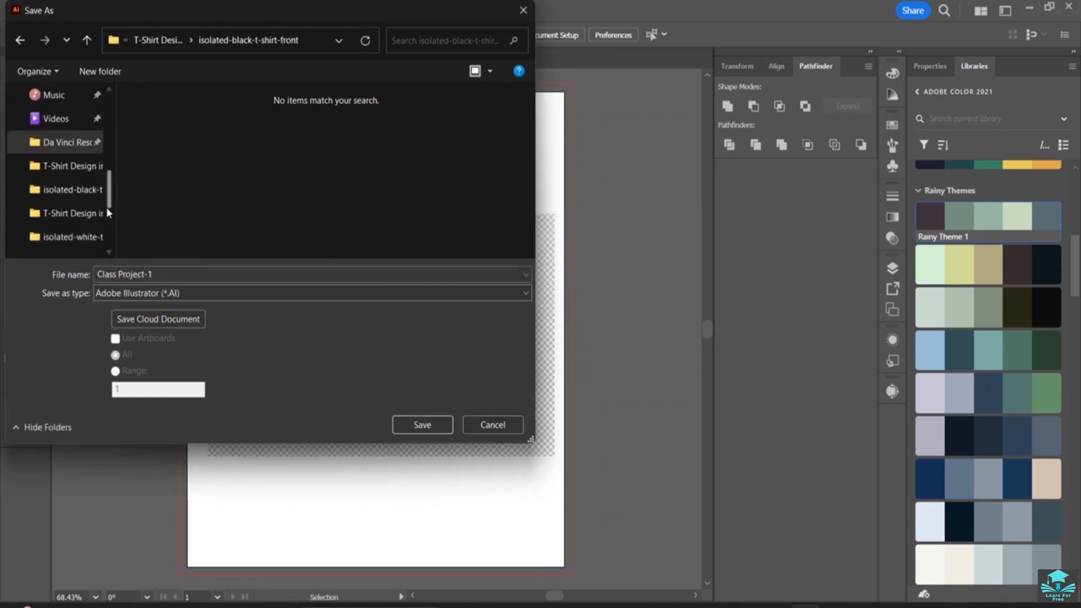
{"action": "left_click", "coordinate": [73, 165]}
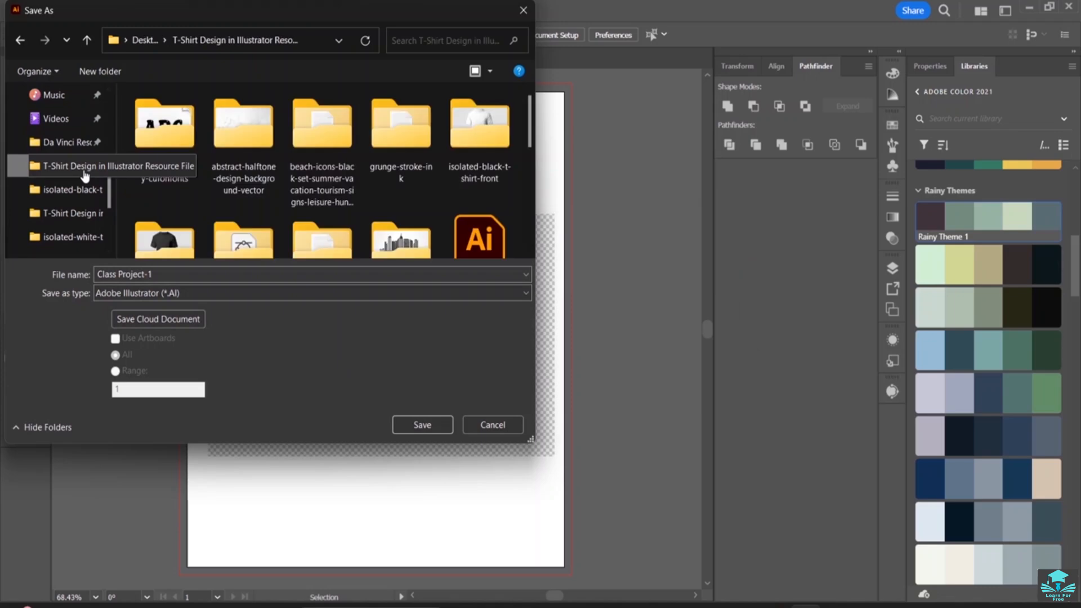
{"action": "left_click", "coordinate": [423, 426]}
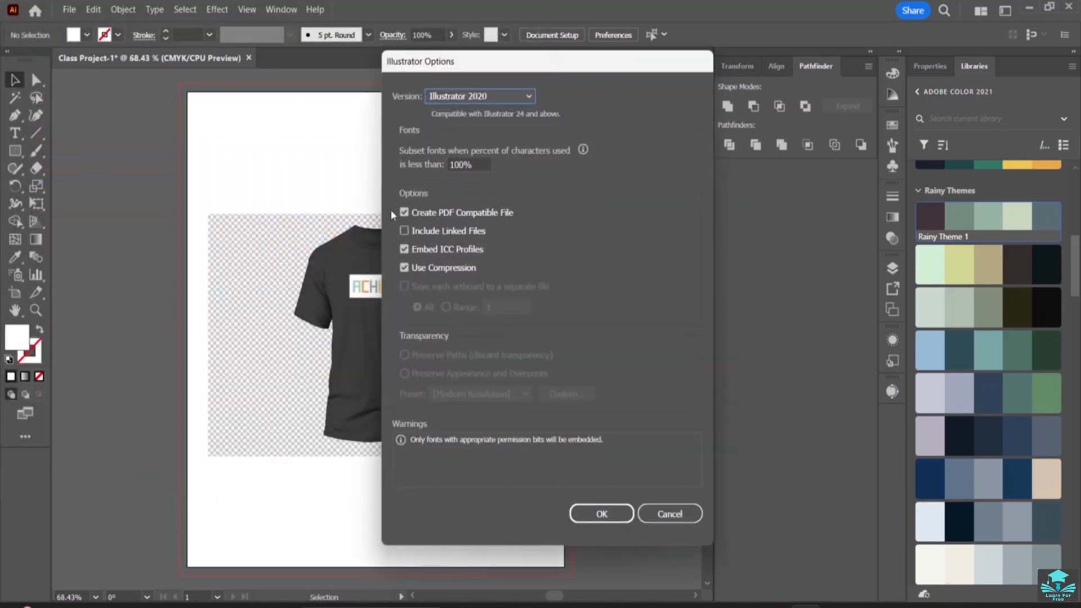
{"action": "left_click", "coordinate": [580, 515]}
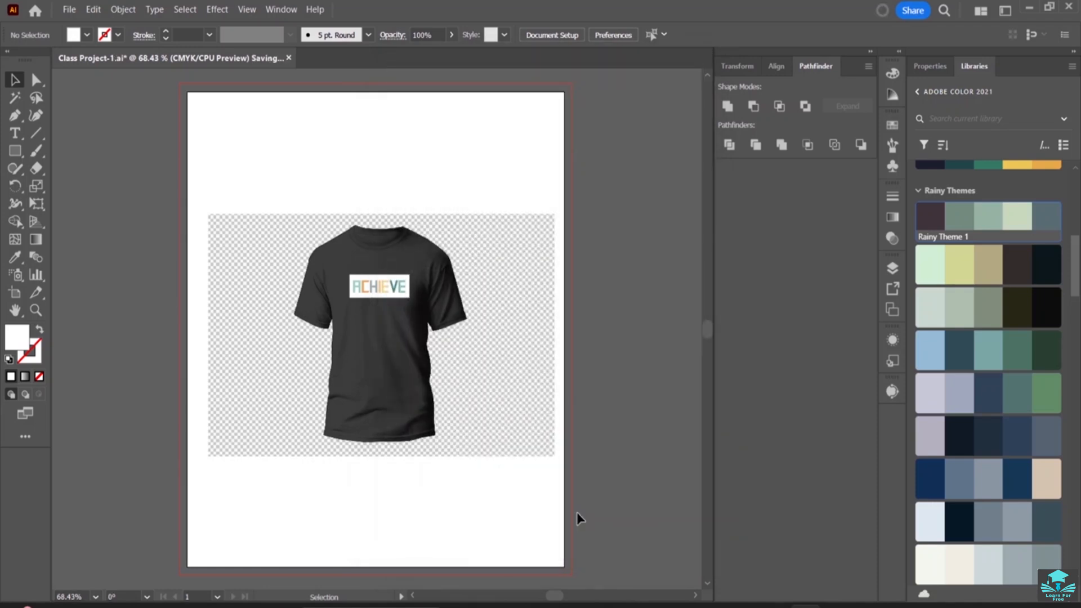